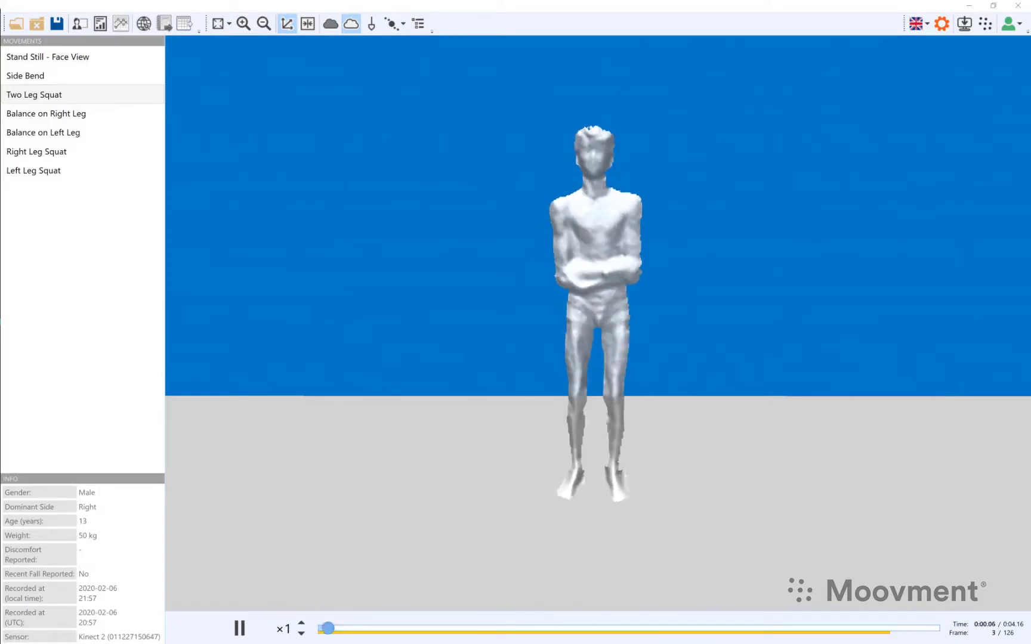
# Step: Examine the Two Leg Squat body scan from the side, above and front during playback
pyautogui.moveTo(564, 411); pyautogui.dragTo(714, 437)
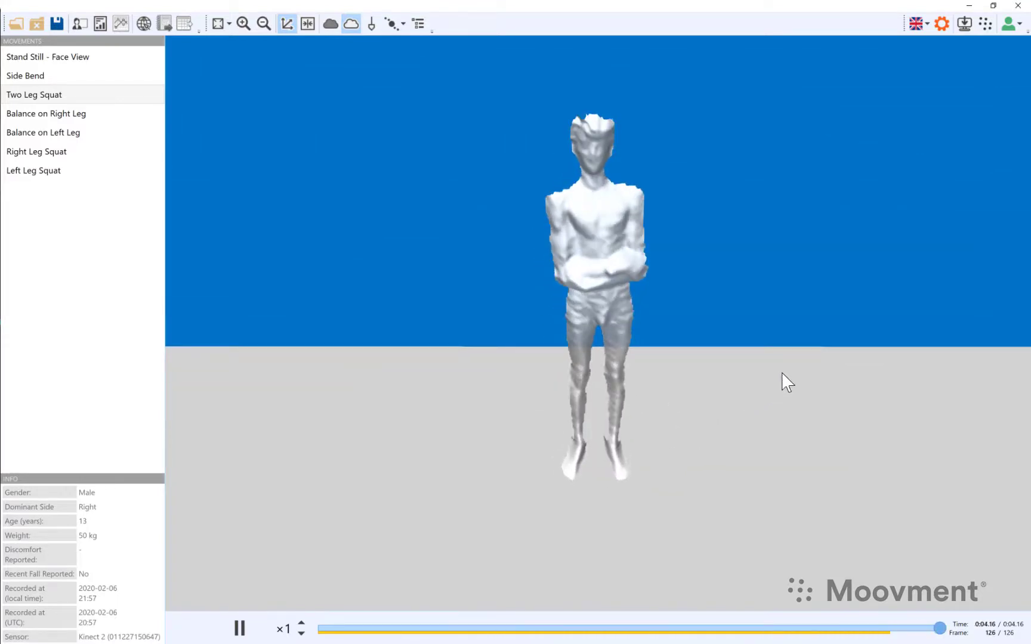
pyautogui.moveTo(788, 382); pyautogui.dragTo(711, 324)
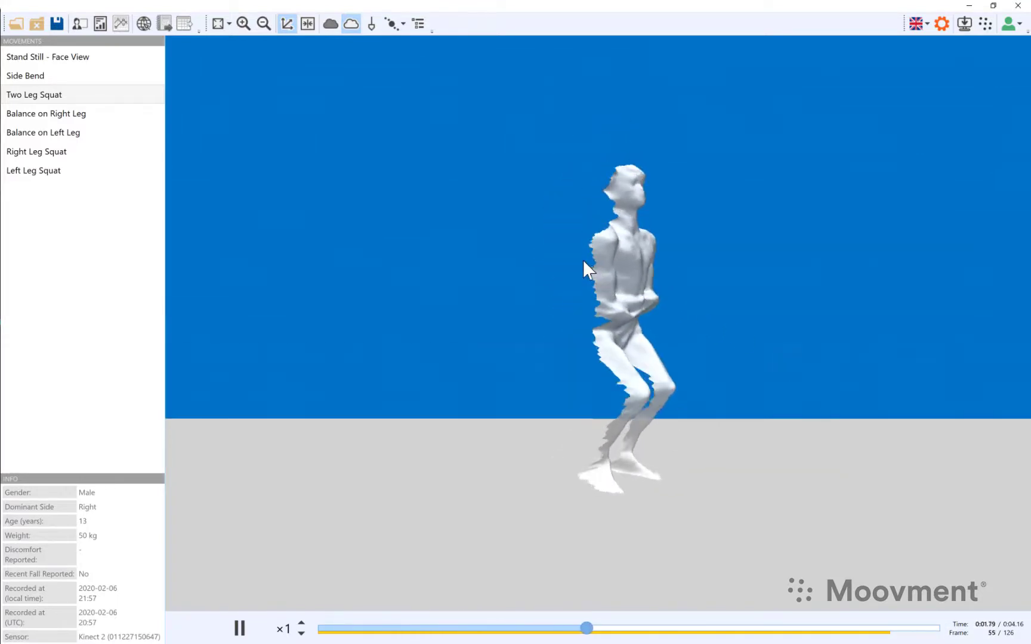
pyautogui.moveTo(580, 257); pyautogui.dragTo(545, 340)
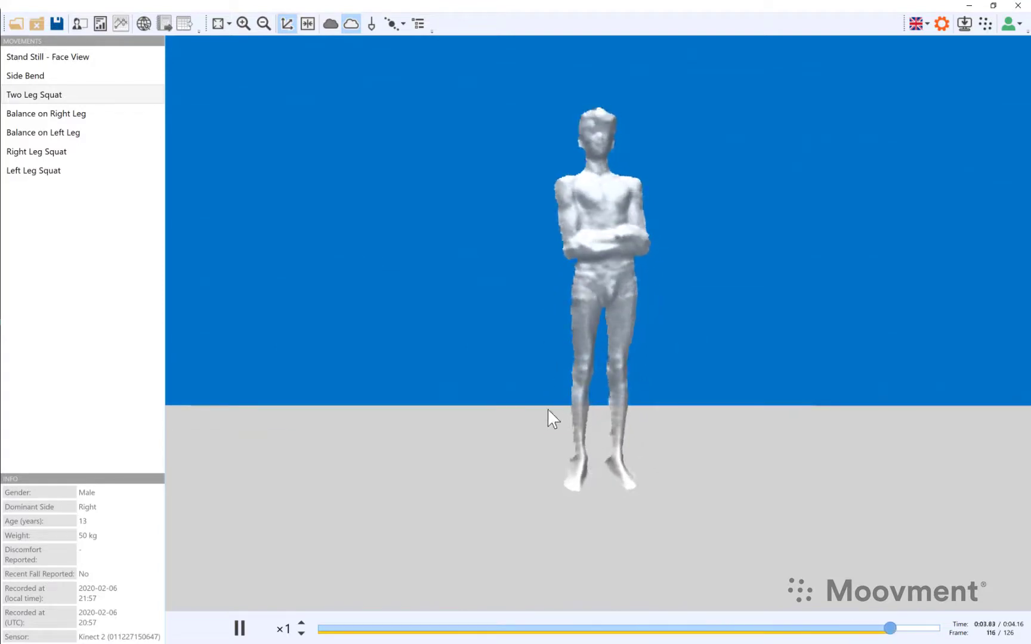
pyautogui.moveTo(547, 416); pyautogui.dragTo(572, 380)
pyautogui.moveTo(604, 332); pyautogui.dragTo(610, 460)
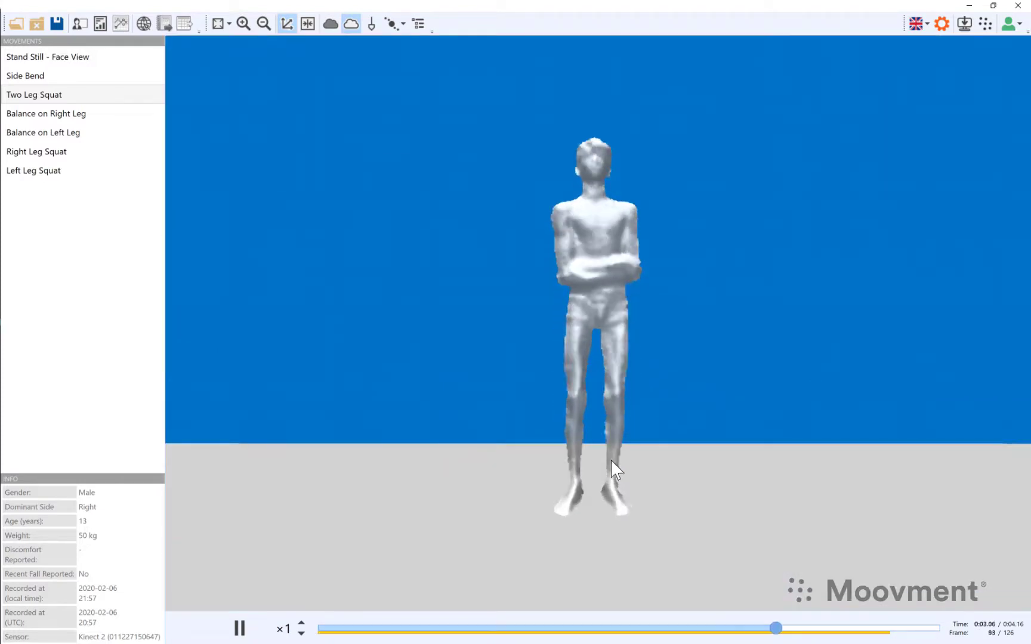
# Step: View the squat from the Helicopter preset viewpoint, followed by the Front preset
pyautogui.click(227, 26)
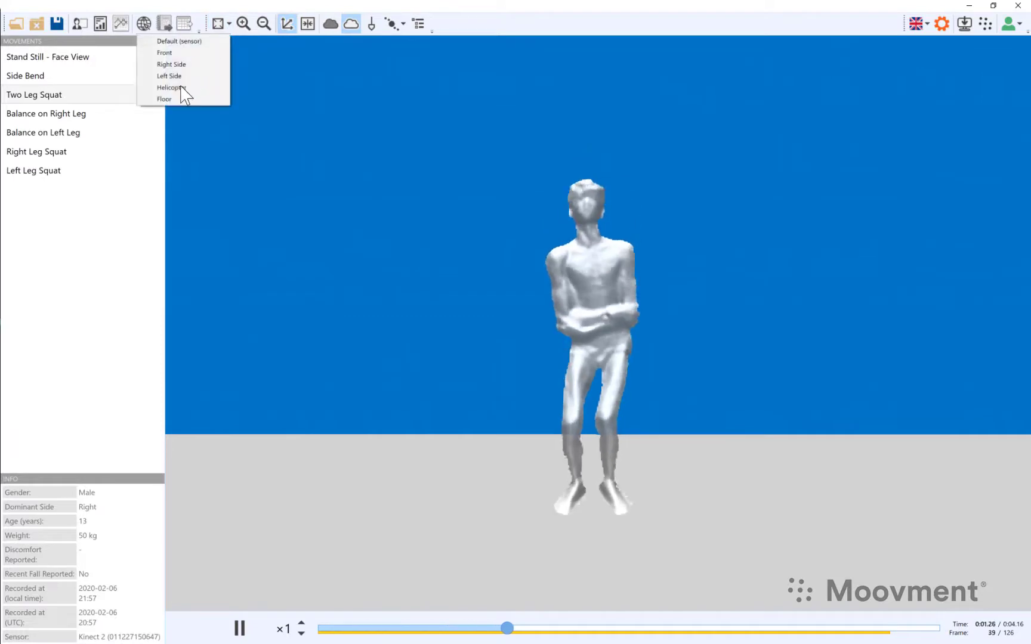
pyautogui.click(171, 88)
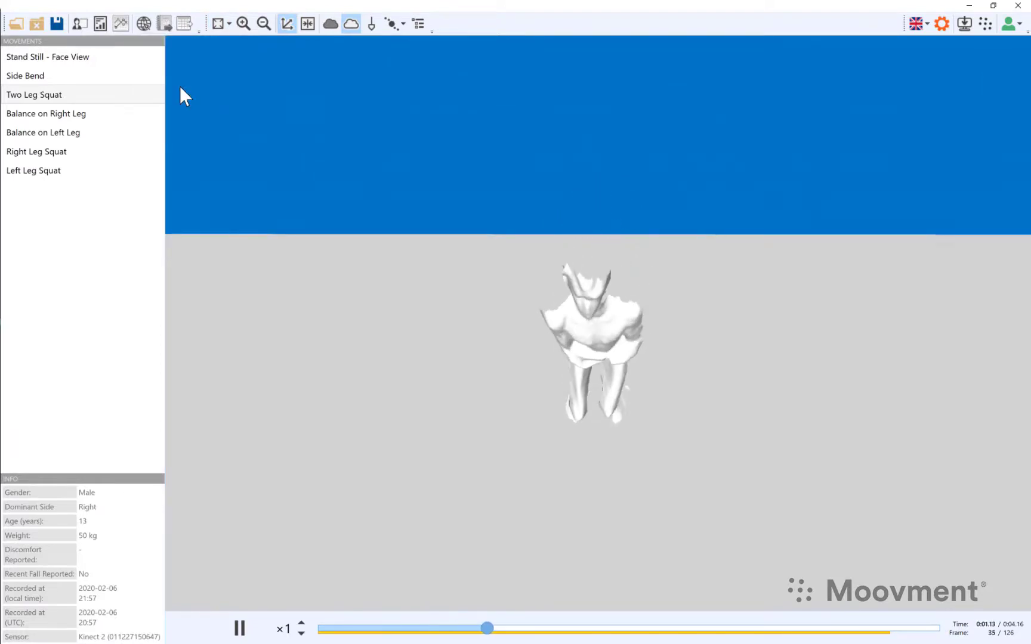
pyautogui.click(225, 26)
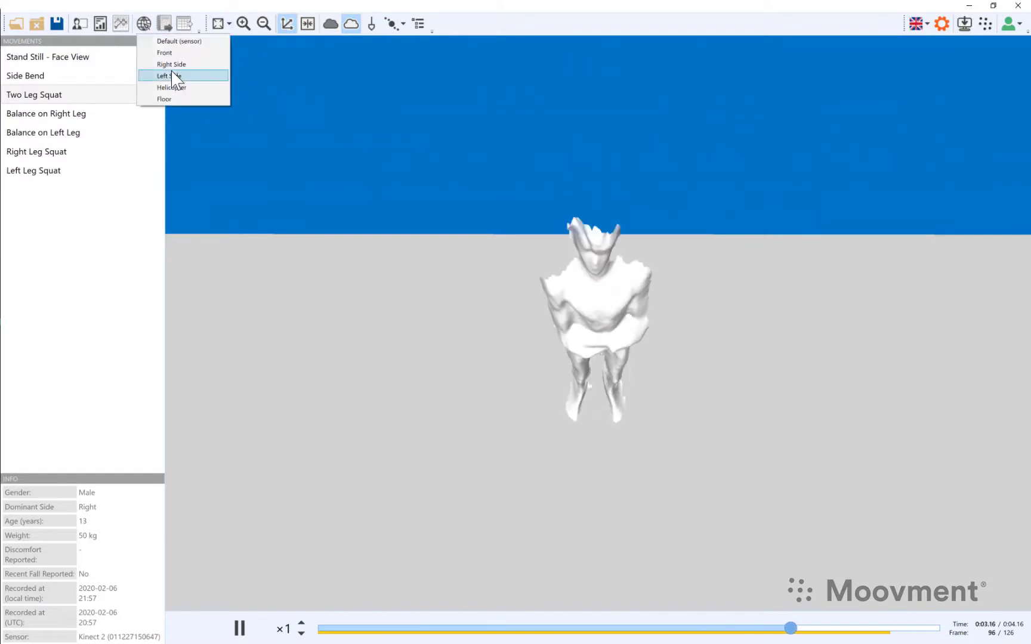
pyautogui.click(165, 54)
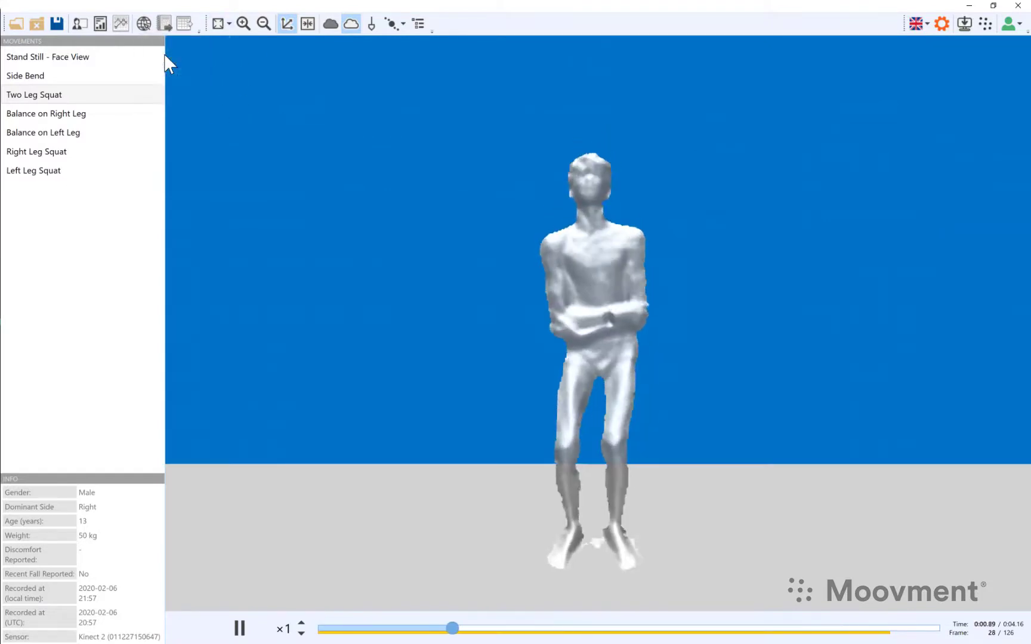
# Step: Show the plumb line on the scan and display the tracking points with current position only
pyautogui.click(399, 27)
pyautogui.click(371, 25)
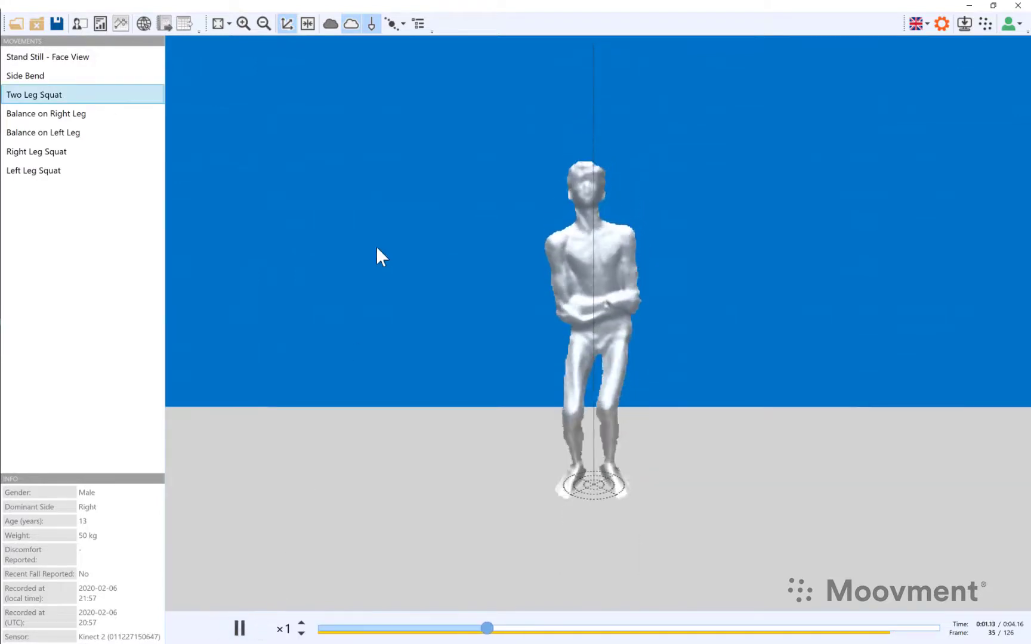
pyautogui.click(398, 28)
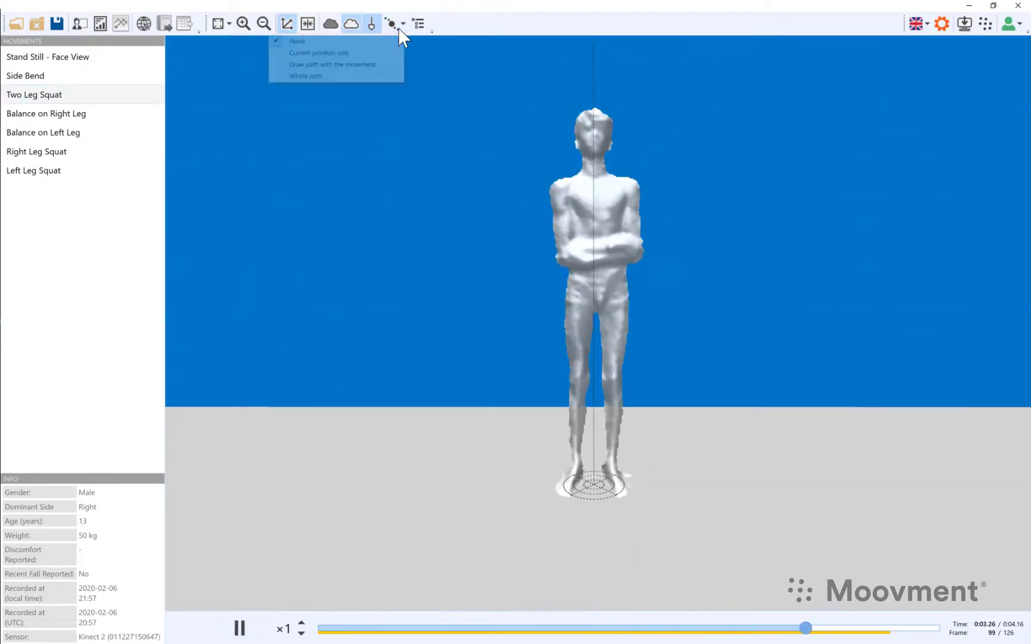
pyautogui.click(315, 53)
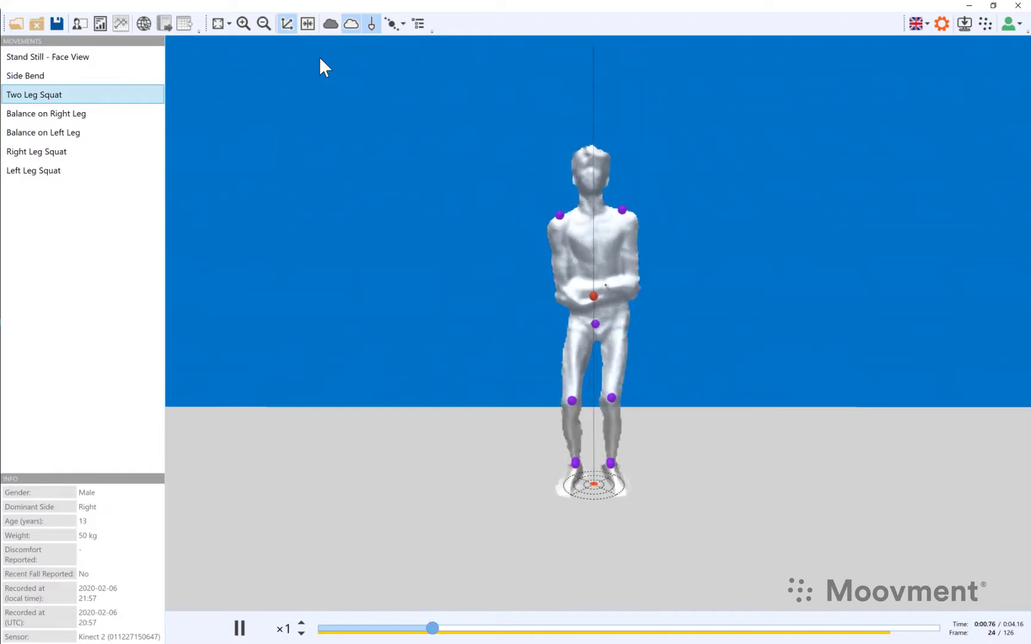
# Step: Set the tracking points to draw their path with the movement, and show the frame data table
pyautogui.click(398, 24)
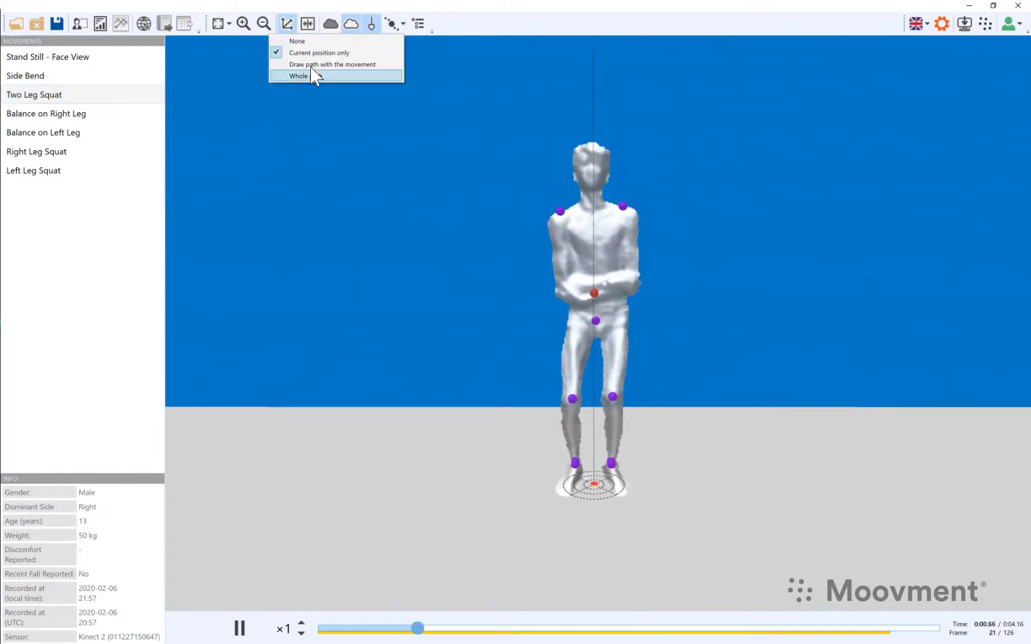
pyautogui.click(310, 64)
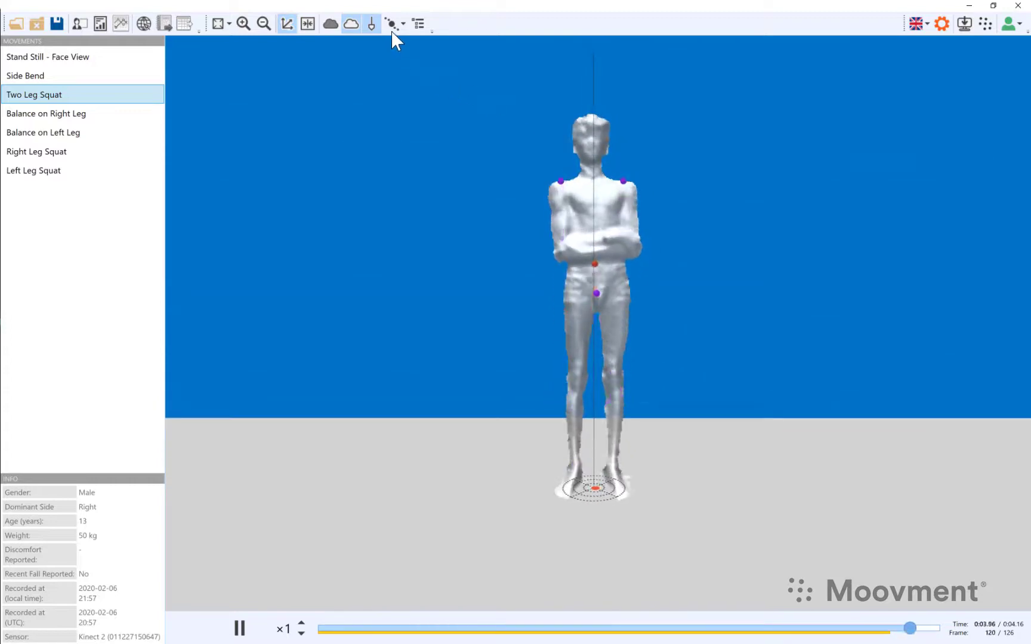
pyautogui.click(418, 24)
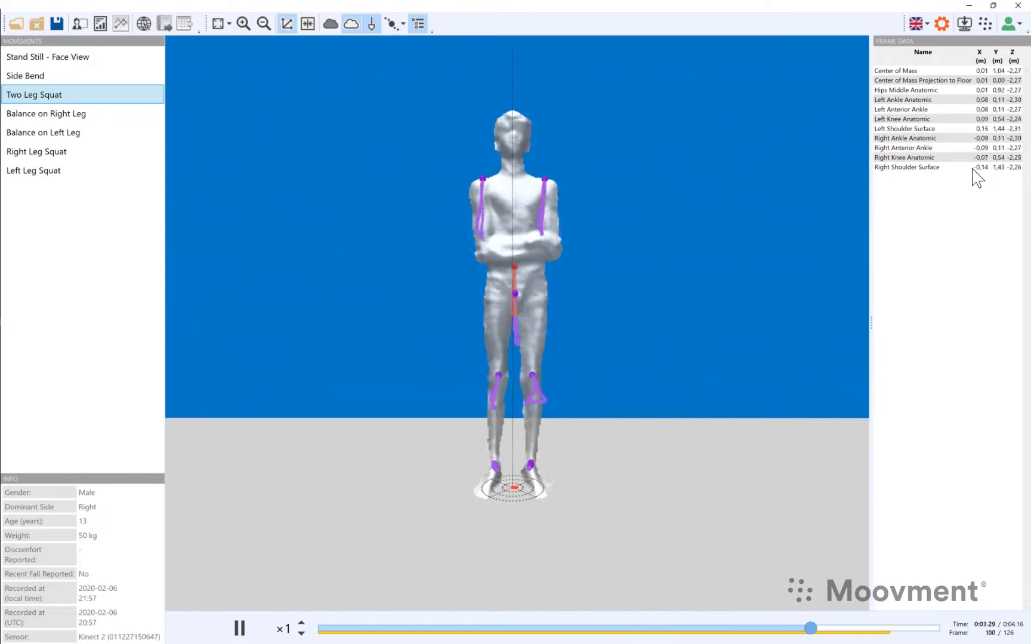
# Step: Set the tracking points to current position only and overlay the skeleton on the scan
pyautogui.click(401, 24)
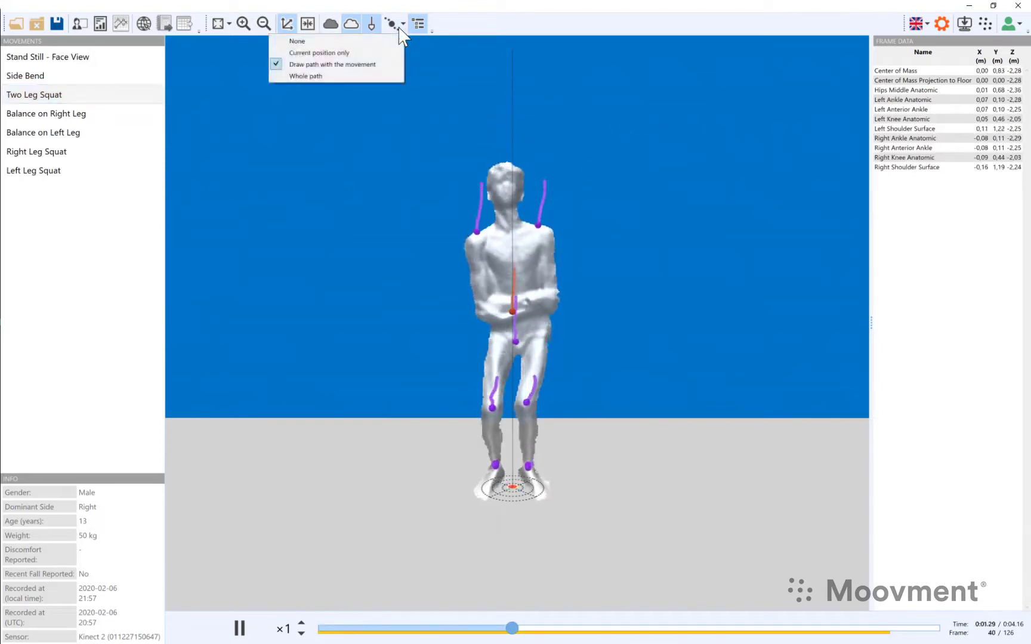
pyautogui.click(327, 54)
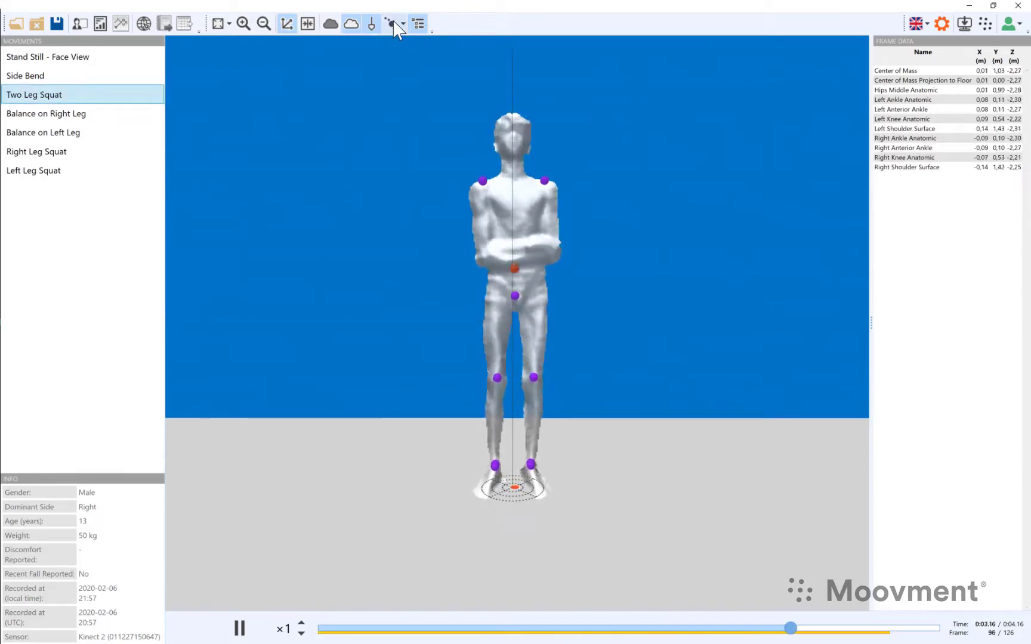
pyautogui.click(393, 27)
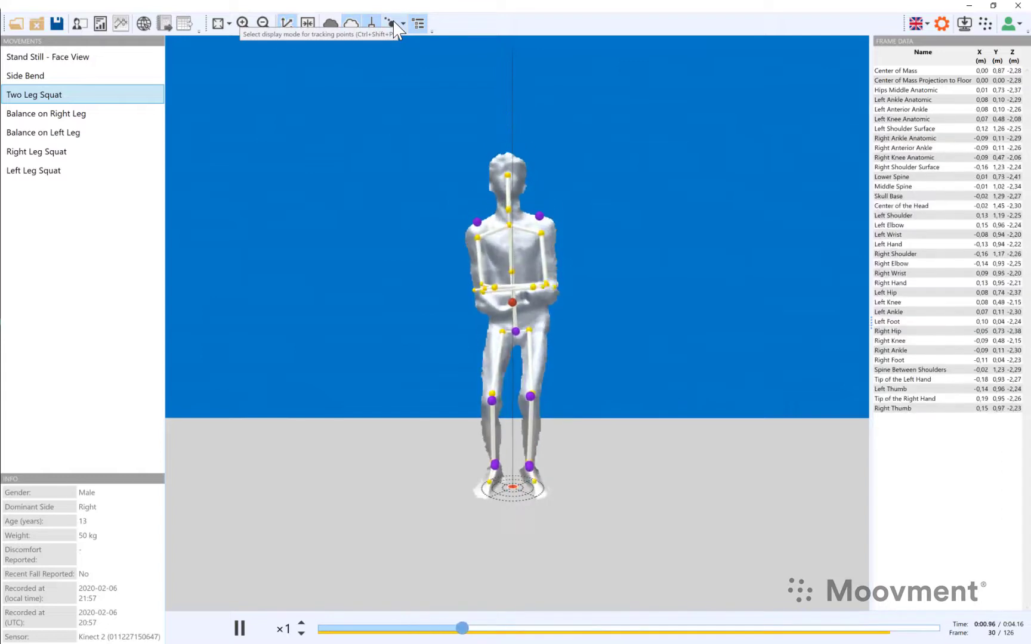
# Step: Examine the two-leg squat with its skeleton overlay from the side, and replay the recording from the first frame
pyautogui.moveTo(525, 388); pyautogui.dragTo(707, 411)
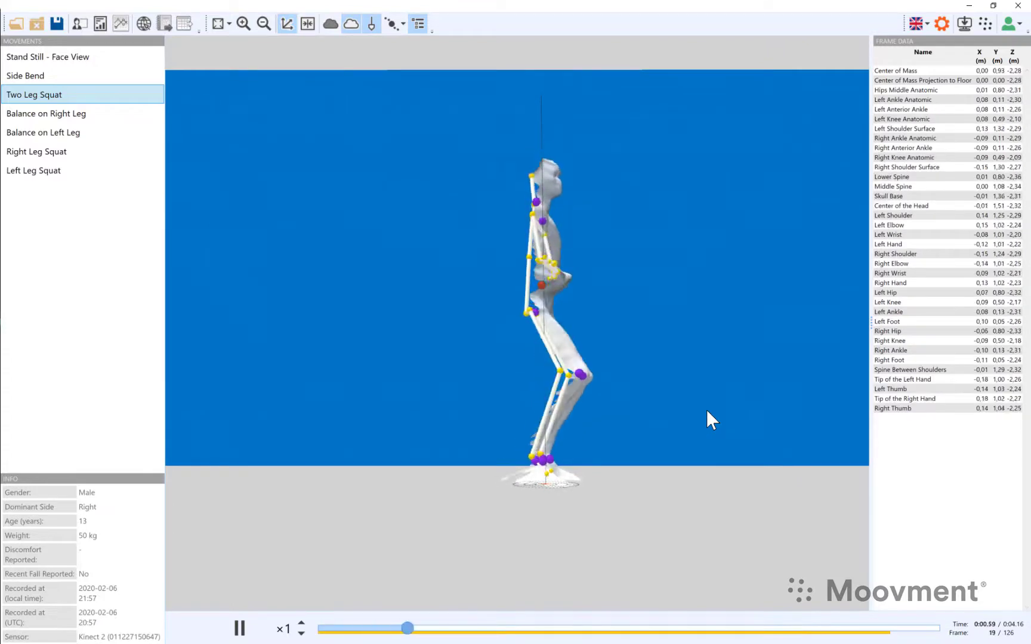
pyautogui.moveTo(564, 403); pyautogui.dragTo(442, 397)
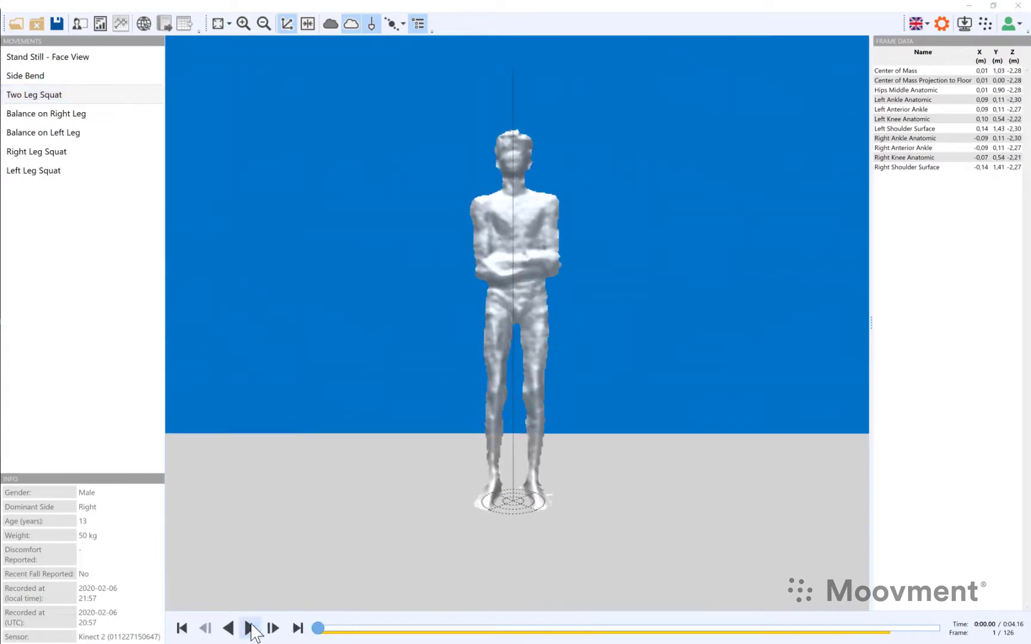
pyautogui.click(249, 628)
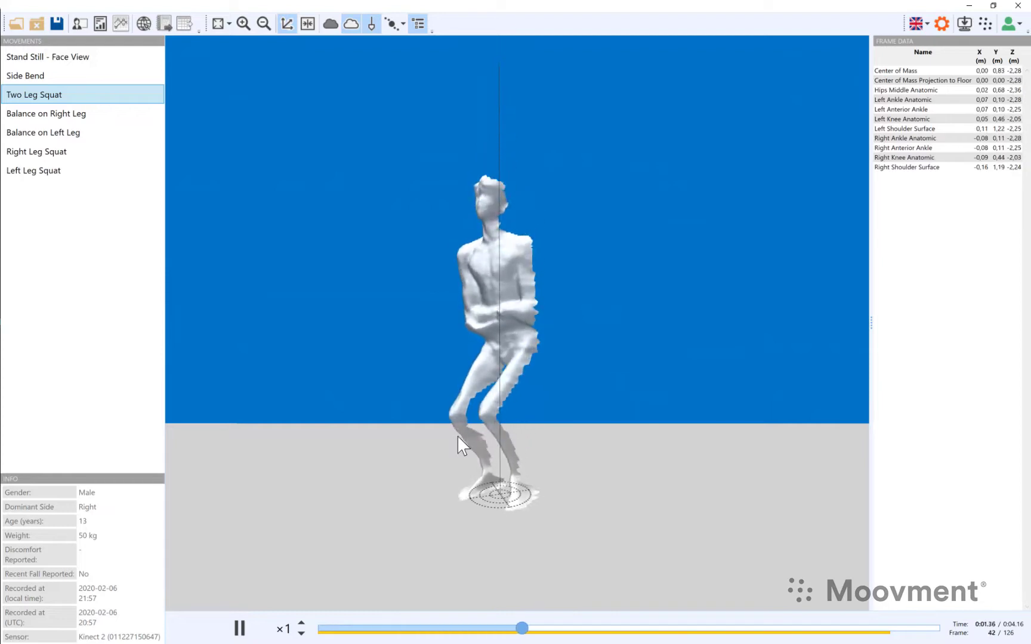
# Step: Review the report pages from Standing Posture – Side View through Single Leg Squat with the whole page in view, and close the report
pyautogui.click(121, 24)
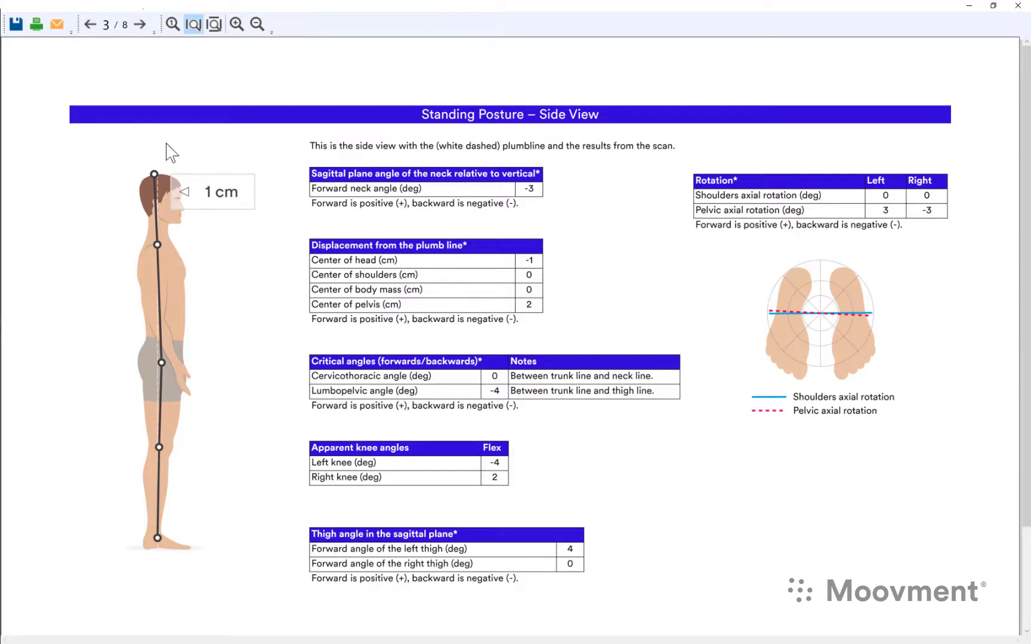
pyautogui.click(140, 25)
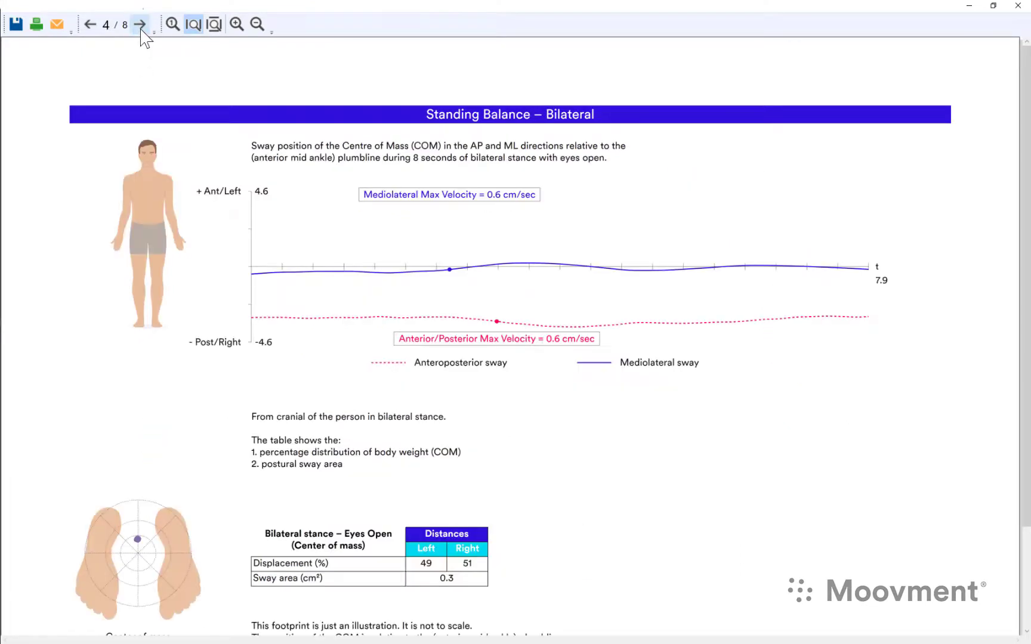
pyautogui.click(175, 26)
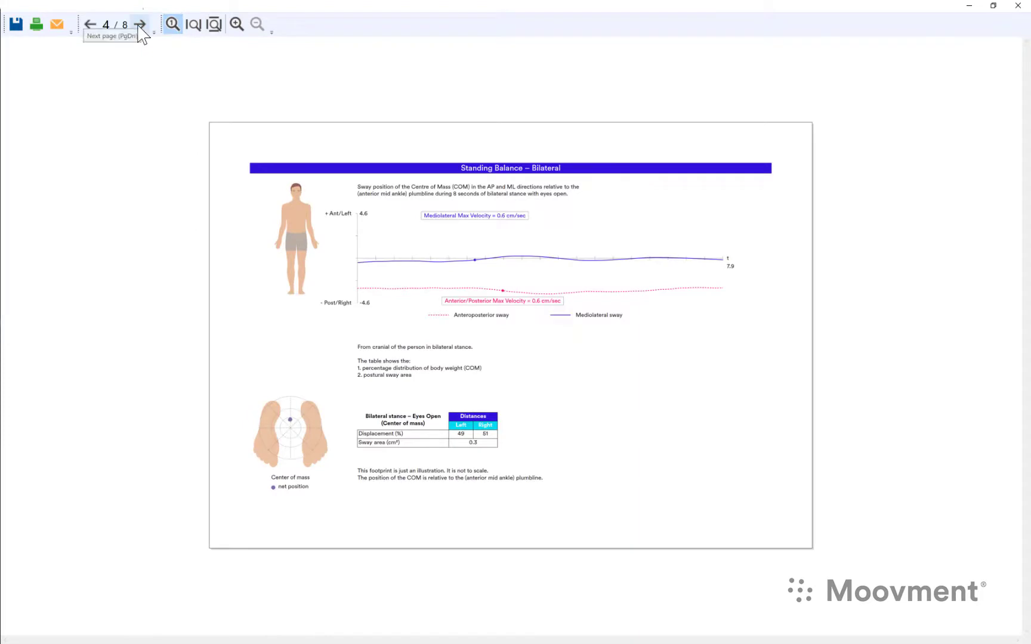
pyautogui.click(141, 25)
pyautogui.click(140, 27)
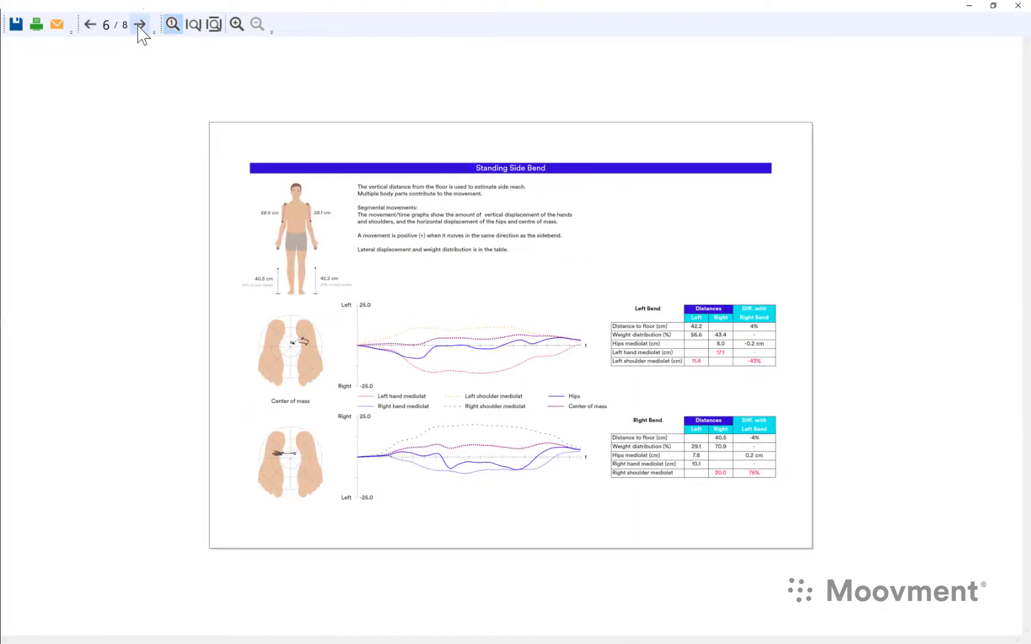
pyautogui.click(140, 26)
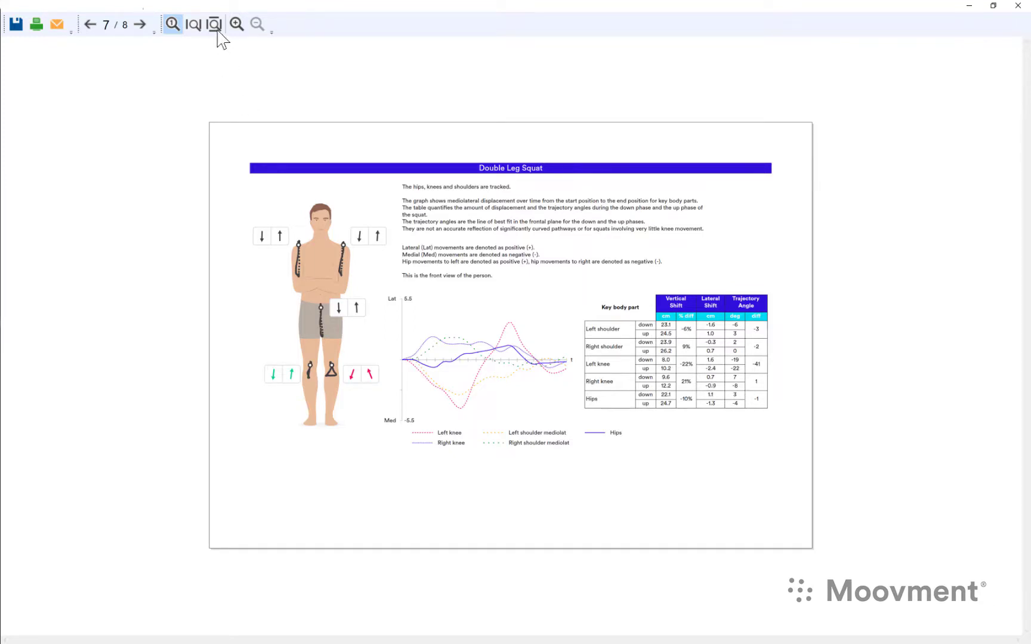
pyautogui.scroll(-1, 80, 97)
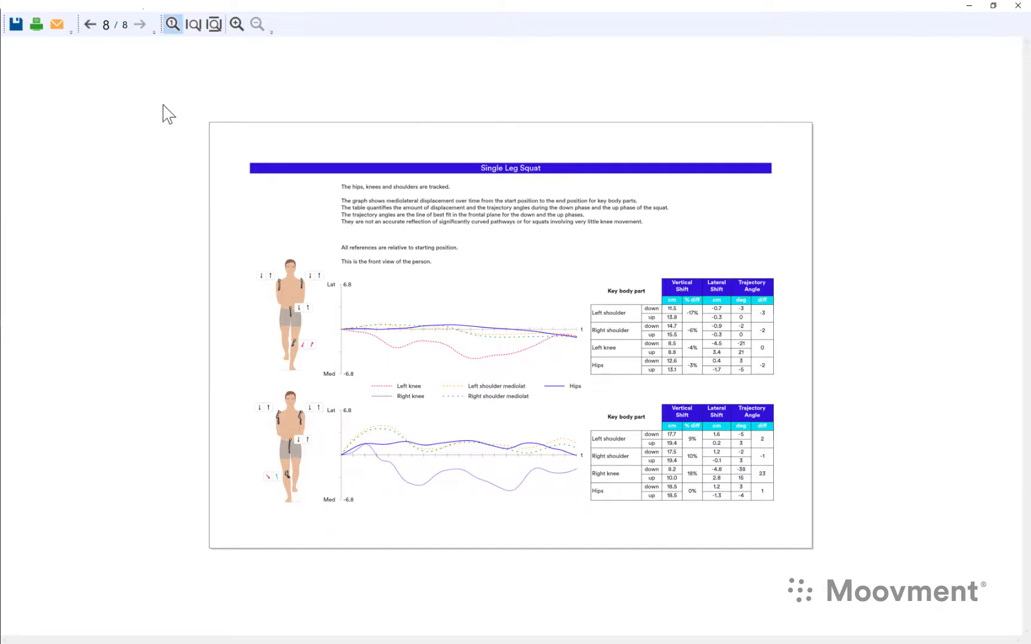
pyautogui.click(1017, 5)
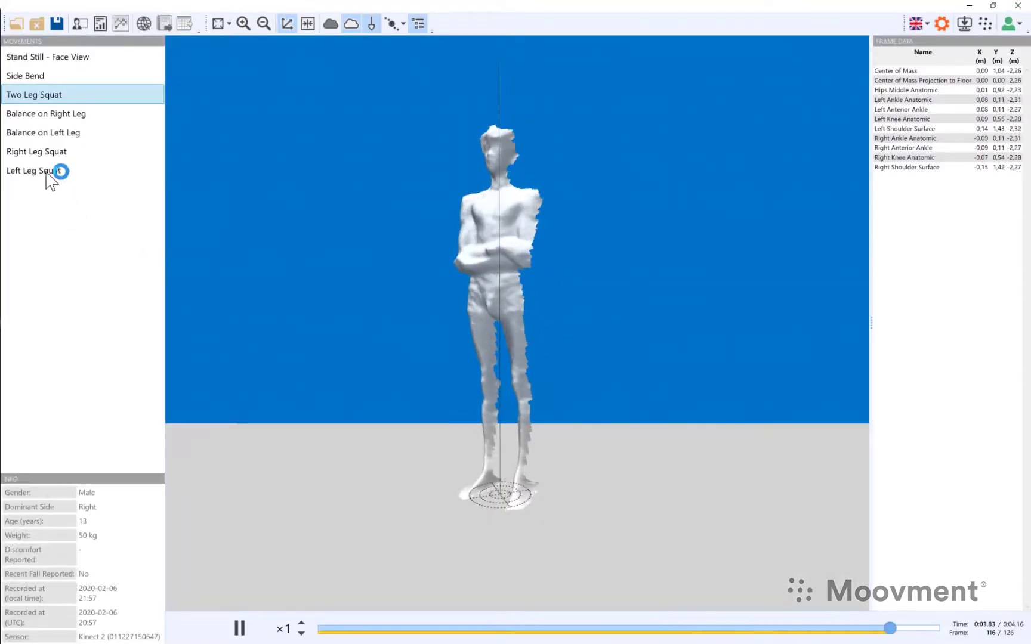
# Step: Open the Left Leg Squat movement and review its playback, scrubbing back through the frames
pyautogui.click(40, 171)
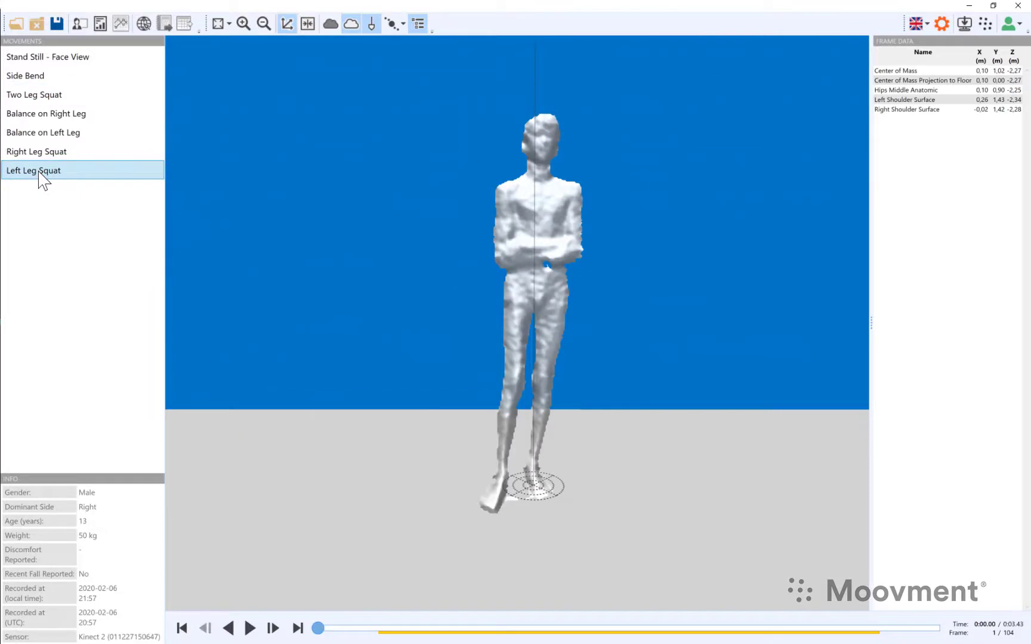
pyautogui.click(251, 632)
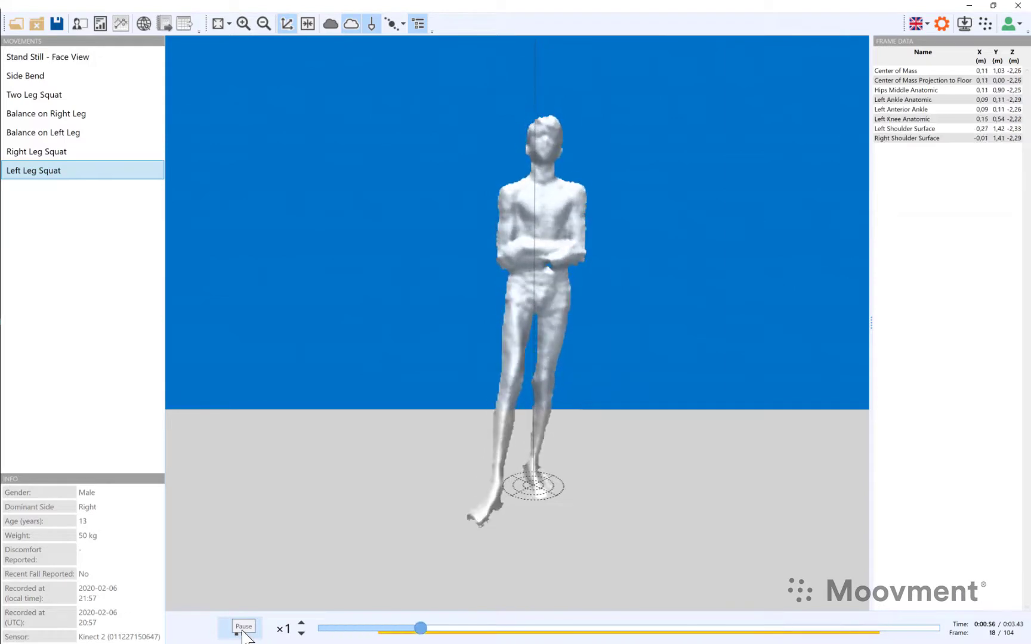
pyautogui.click(242, 631)
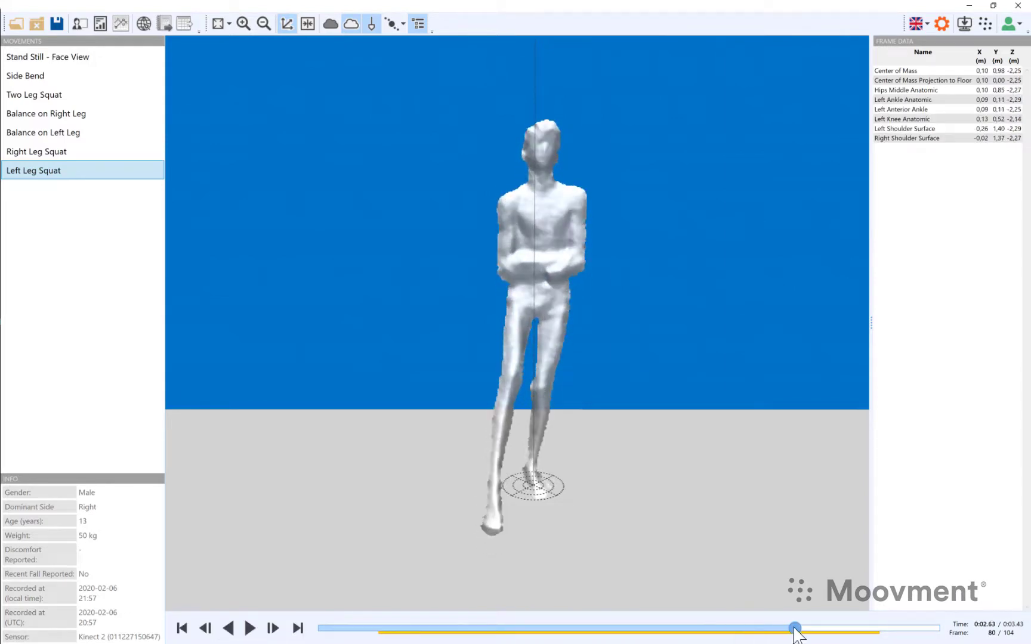
pyautogui.moveTo(794, 628); pyautogui.dragTo(645, 643)
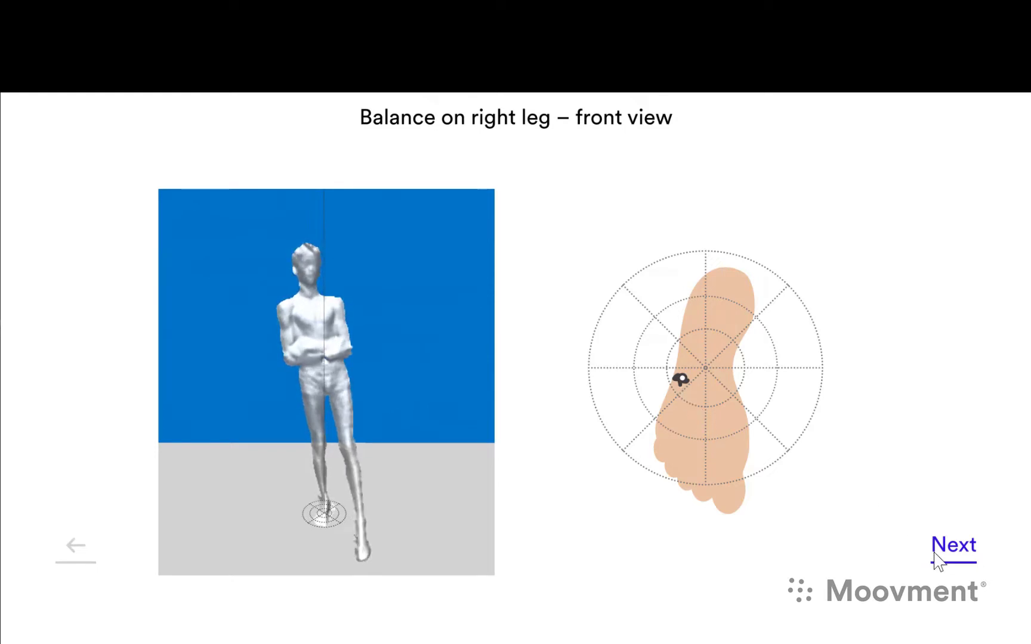
# Step: Step through the results walkthrough, viewing the squat on both legs from the side and the right-leg squat close up from above
pyautogui.click(936, 556)
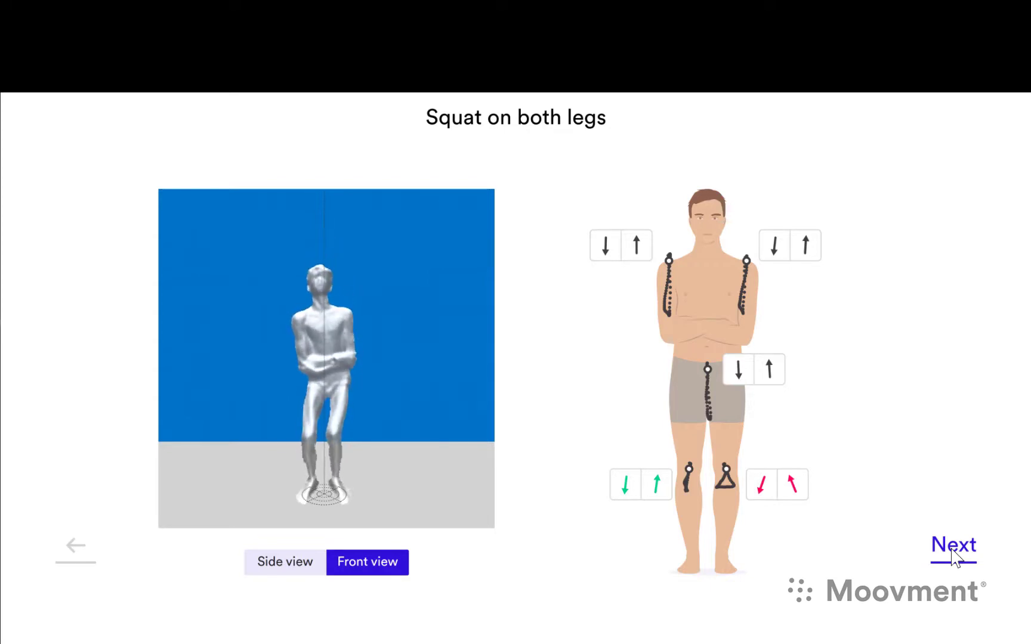
pyautogui.click(289, 569)
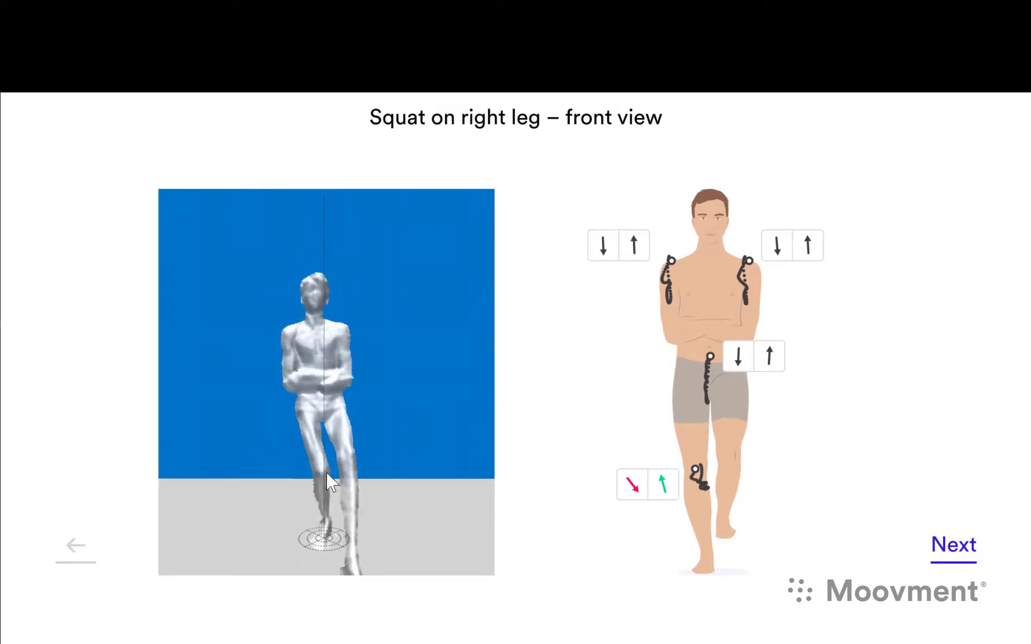
pyautogui.moveTo(329, 428); pyautogui.dragTo(327, 497)
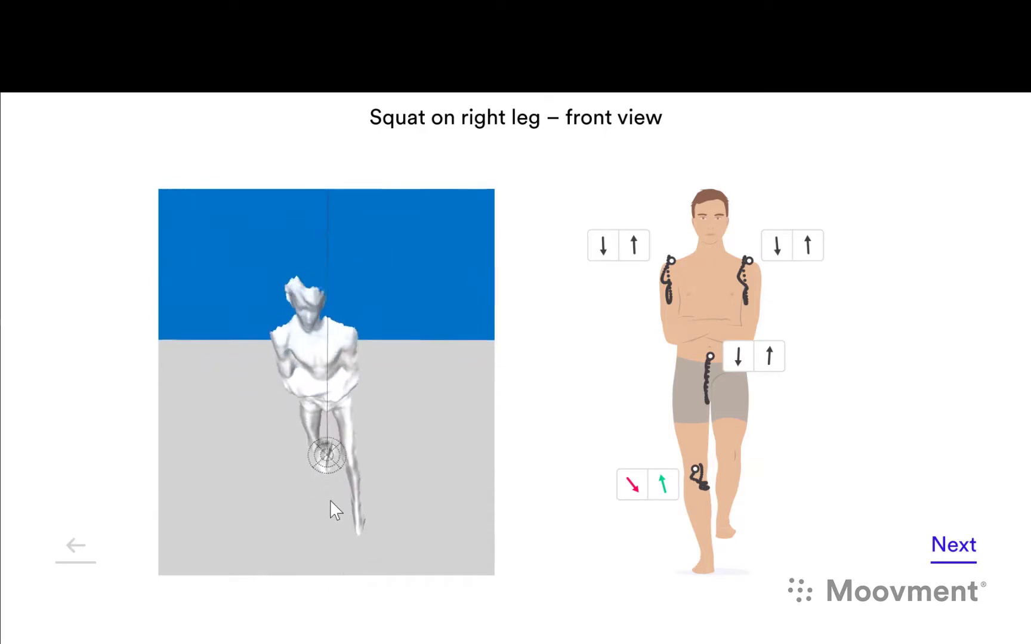
pyautogui.scroll(3, 332, 502)
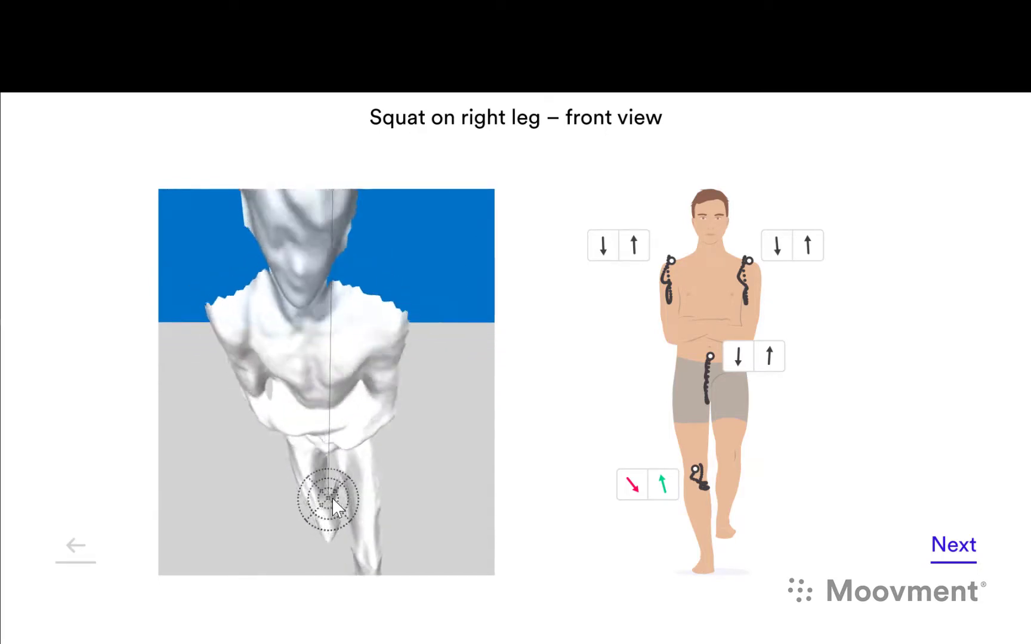
# Step: Finish the results walkthrough from the right-leg squat through the one-leg comparison, close it, and view the Left Leg Squat from another angle
pyautogui.scroll(-2, 333, 519)
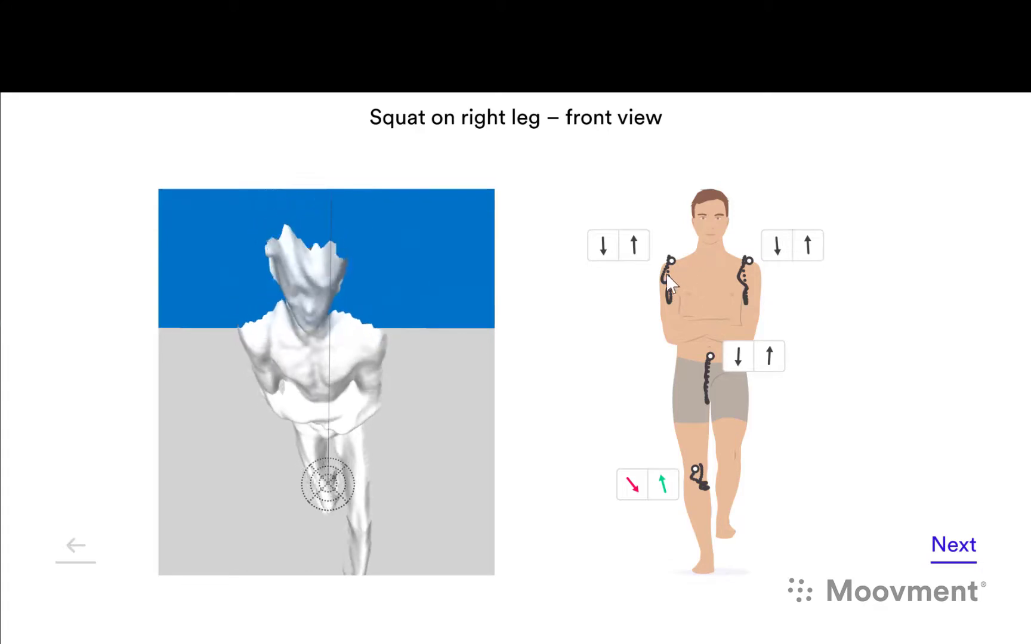
pyautogui.click(953, 556)
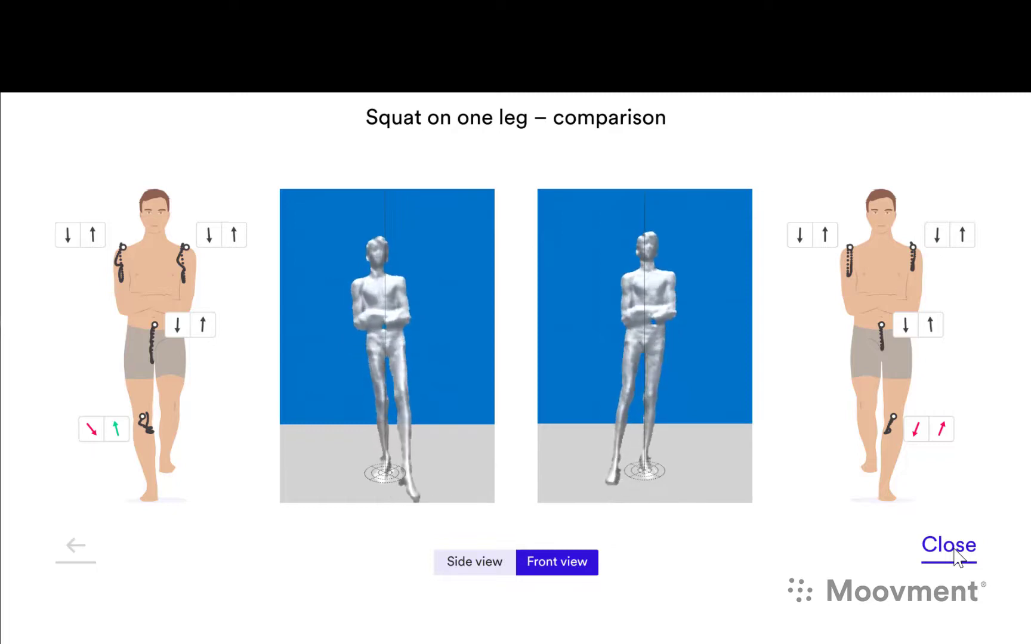
pyautogui.click(955, 547)
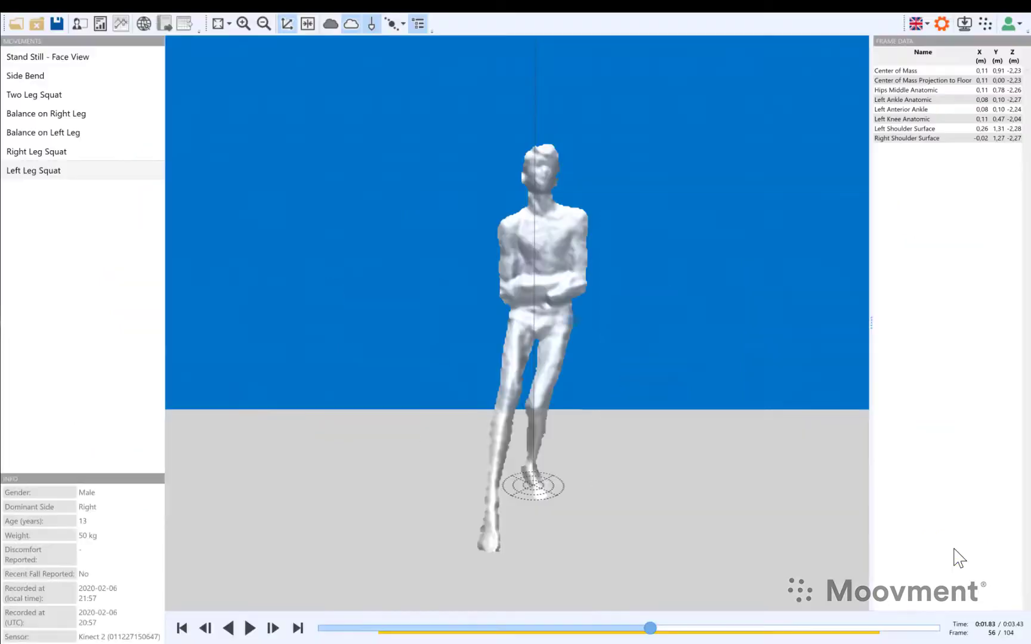
pyautogui.moveTo(567, 364); pyautogui.dragTo(533, 369)
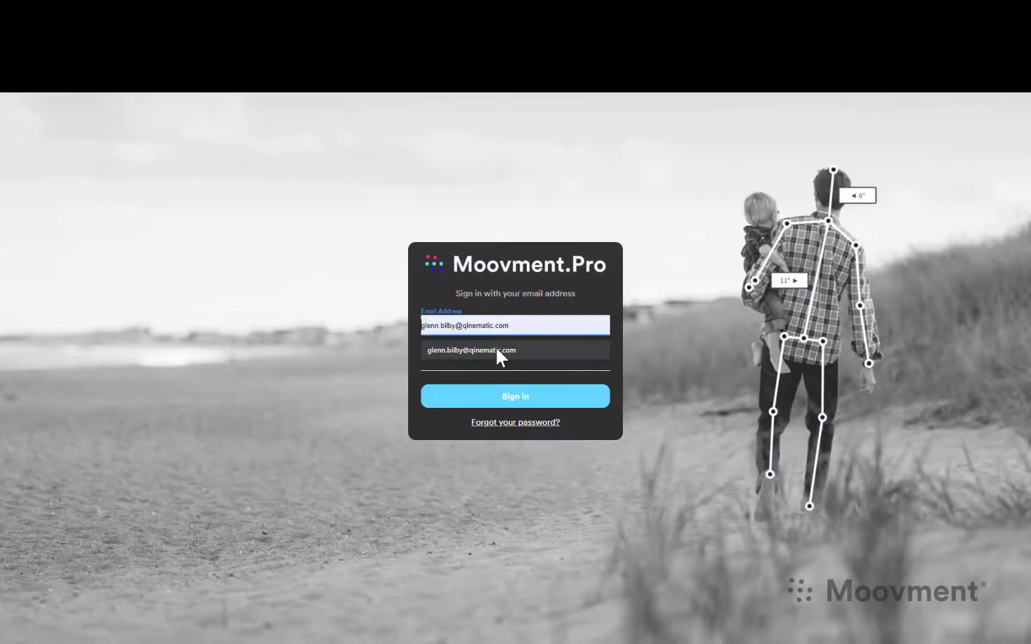
# Step: Switch to Moovment.Pro and sign in with the account e-mail address and password
pyautogui.click(495, 351)
pyautogui.click(479, 363)
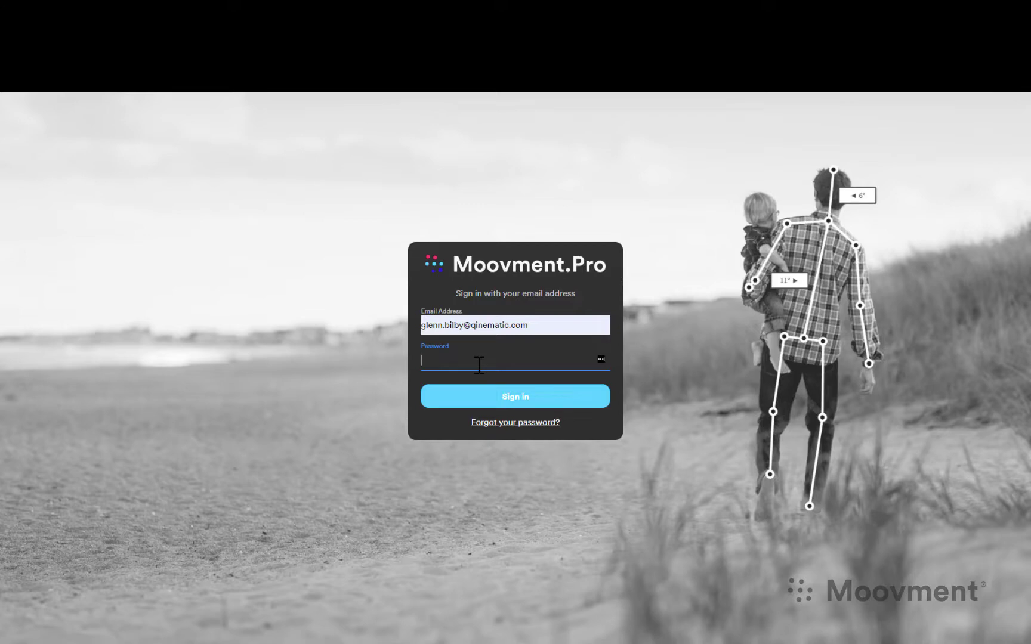
pyautogui.press('Return')
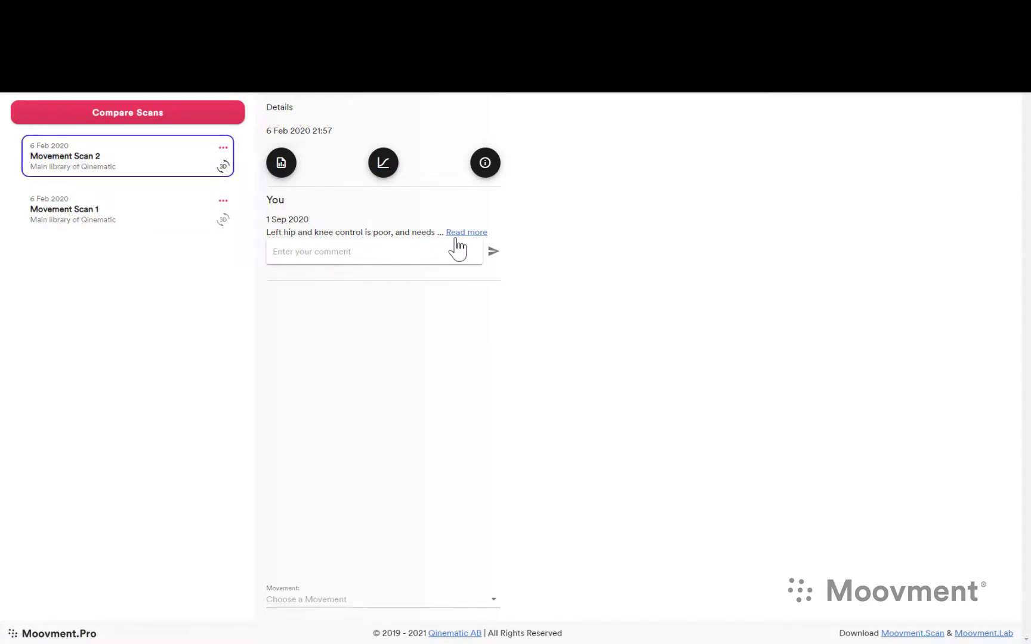
# Step: Load the Squat movement of Movement Scan 2 and overlay its angle measures and trajectories on the body
pyautogui.click(317, 601)
pyautogui.click(297, 553)
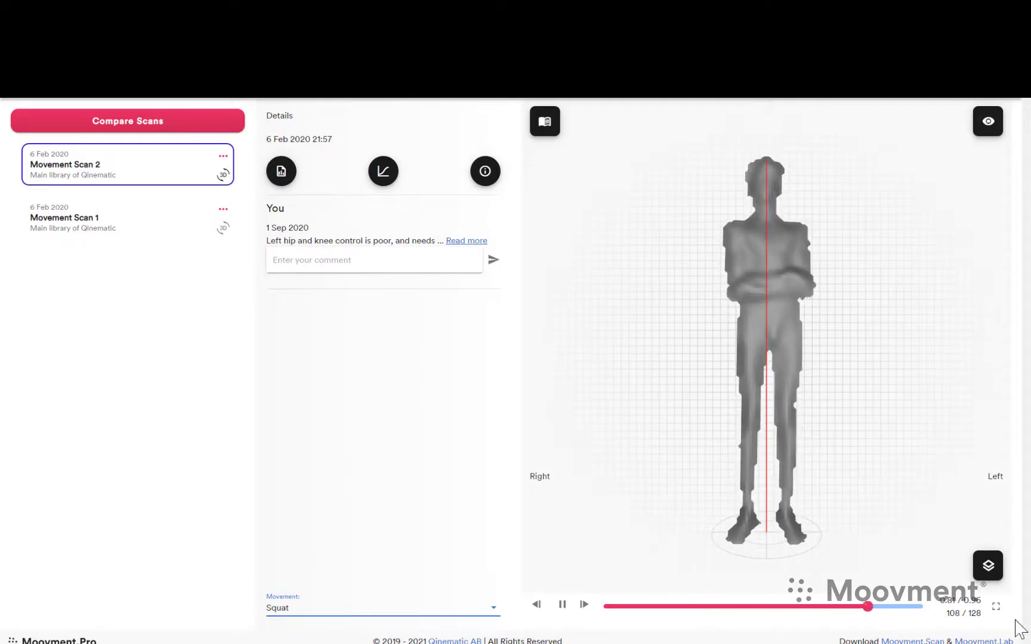
pyautogui.click(988, 566)
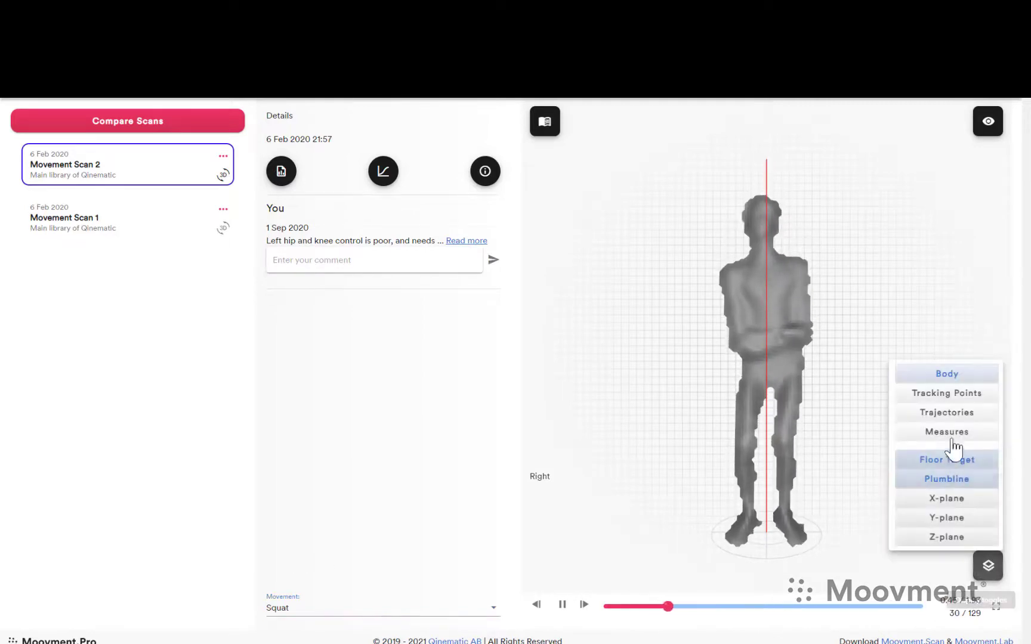
pyautogui.click(946, 433)
pyautogui.click(936, 453)
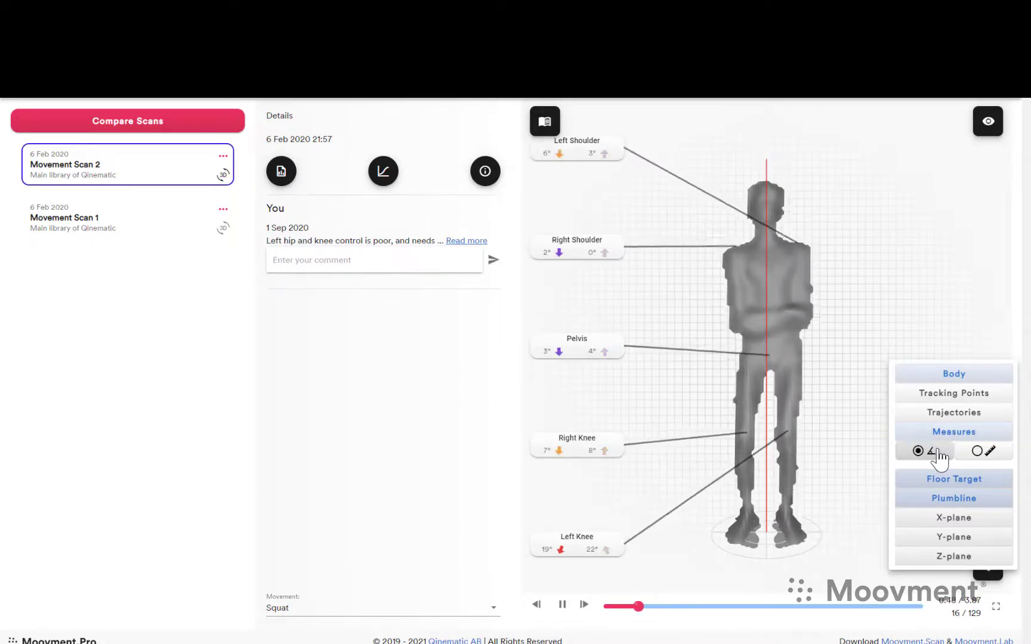
pyautogui.click(954, 418)
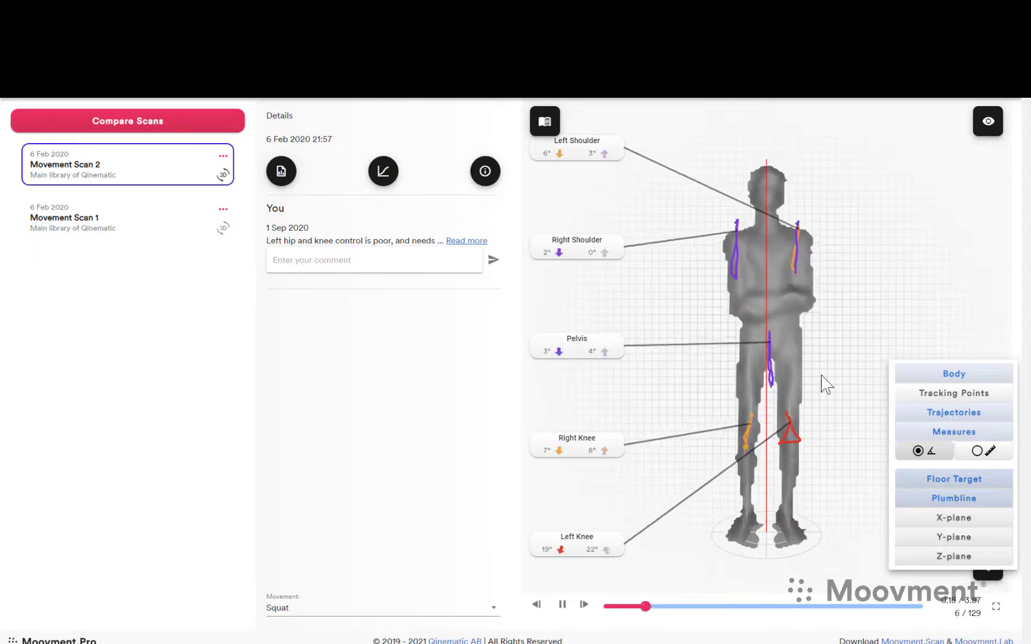
# Step: View the squat playback from the top and from the bottom to examine the knee and pelvis trajectories
pyautogui.click(988, 121)
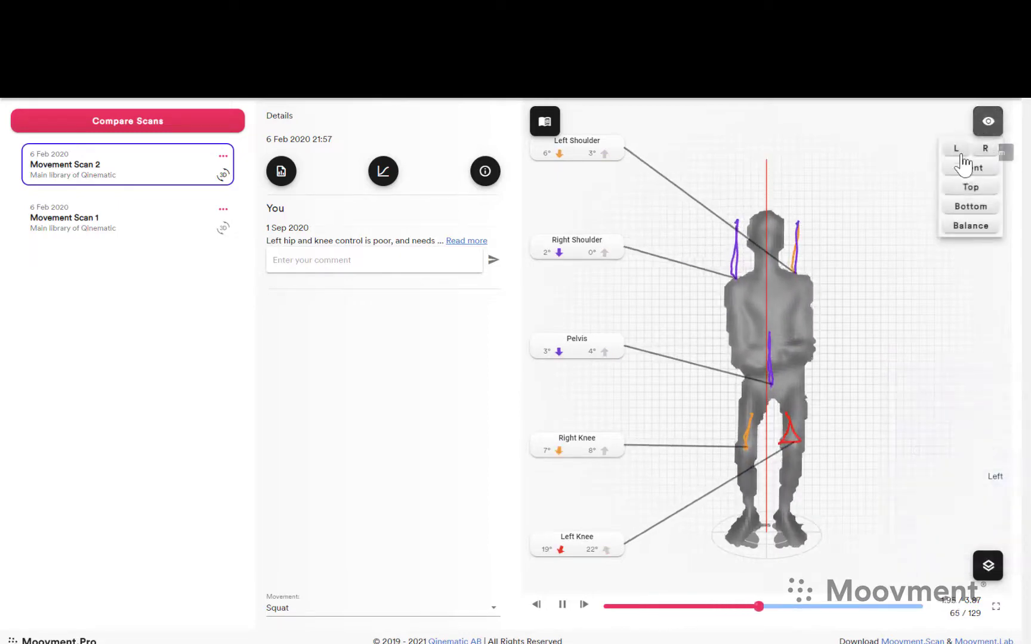
pyautogui.click(968, 188)
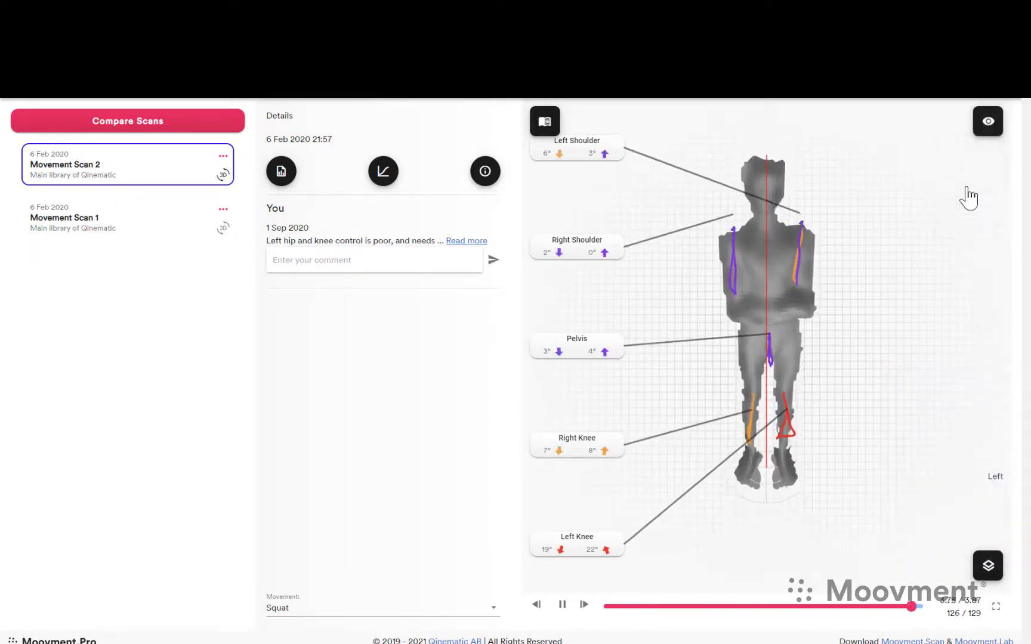
pyautogui.click(987, 125)
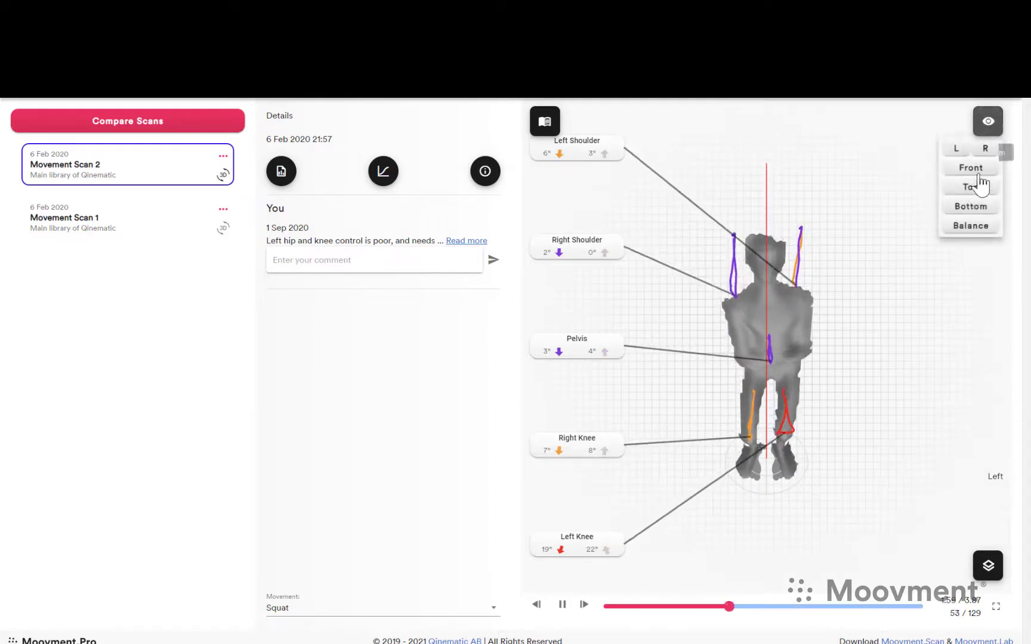
pyautogui.click(968, 210)
pyautogui.moveTo(967, 222); pyautogui.dragTo(773, 397)
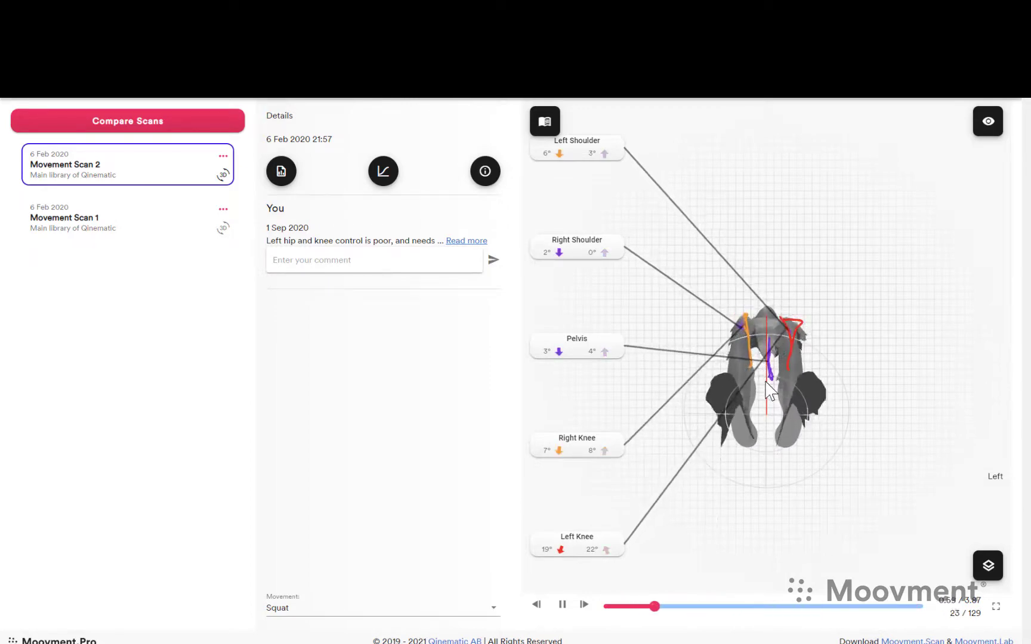
# Step: Show the X-, Y- and Z-planes on the squat and turn the body back toward the front
pyautogui.click(988, 566)
pyautogui.click(947, 504)
pyautogui.click(939, 518)
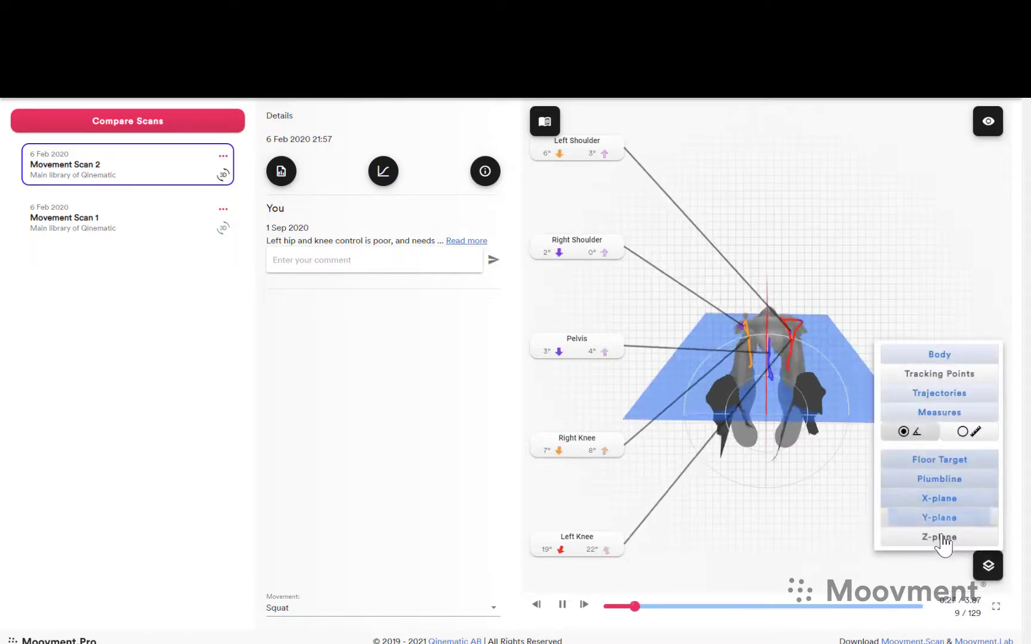
pyautogui.click(942, 538)
pyautogui.moveTo(802, 318); pyautogui.dragTo(786, 348)
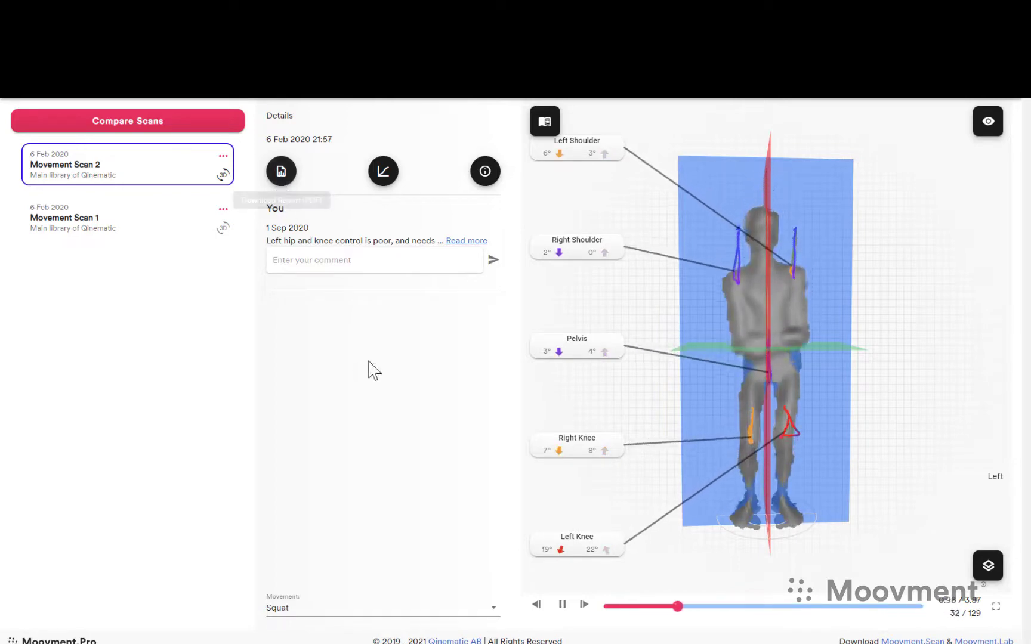
# Step: Expand the full comment on Movement Scan 2, view the squat at a slight angle, and open the client's exercise programs
pyautogui.click(469, 242)
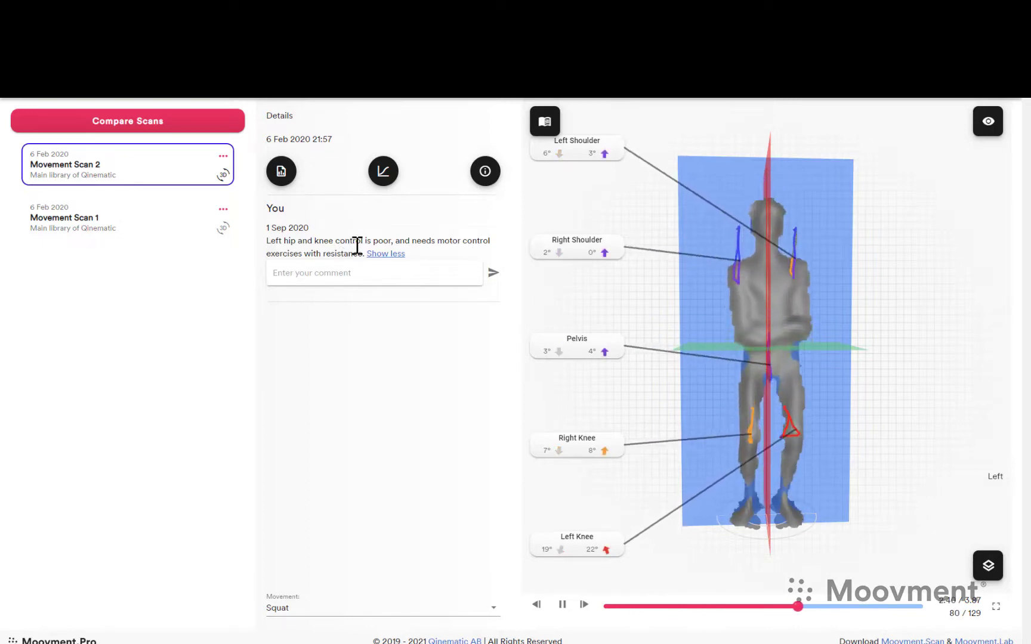
pyautogui.moveTo(814, 330)
pyautogui.mouseDown()
pyautogui.moveTo(770, 331)
pyautogui.moveTo(750, 349)
pyautogui.moveTo(816, 364)
pyautogui.moveTo(831, 325)
pyautogui.mouseUp()
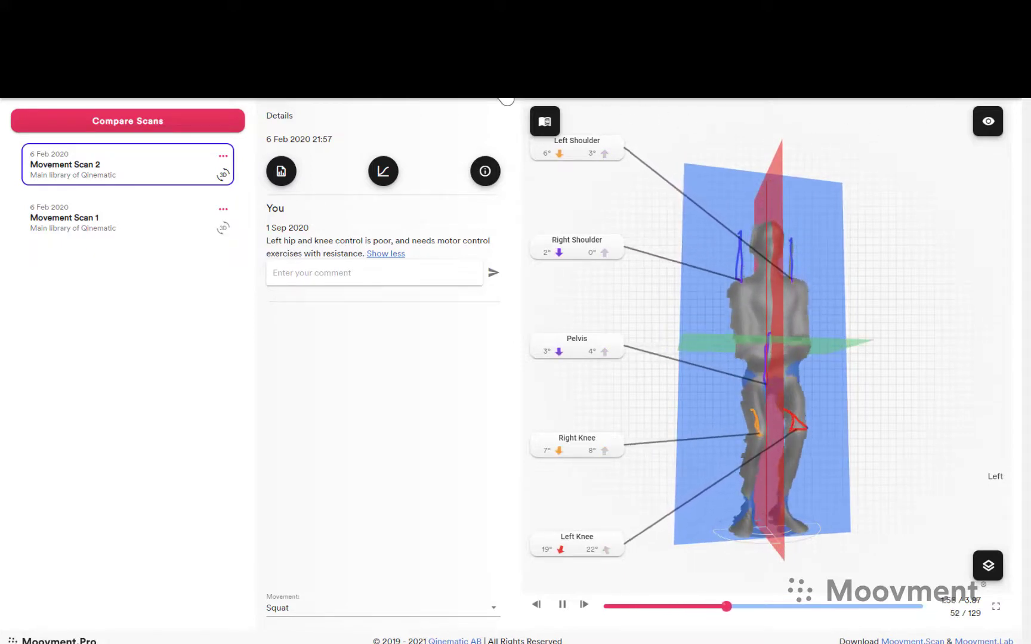
pyautogui.click(507, 99)
pyautogui.click(558, 203)
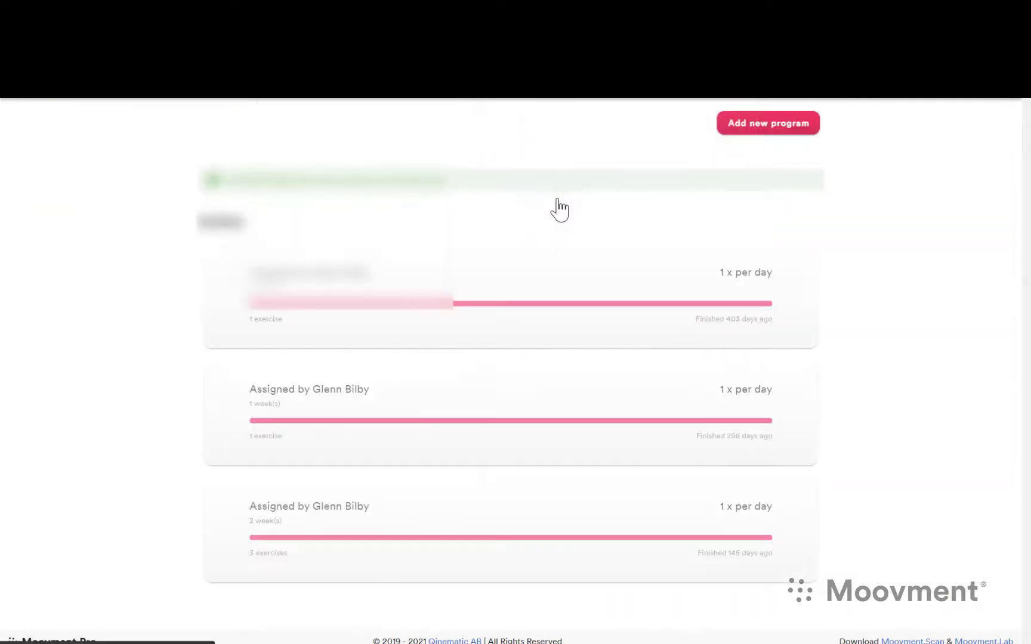
# Step: Start a new exercise program, browse the exercises available for selection, and close the dialog without creating the program
pyautogui.click(757, 130)
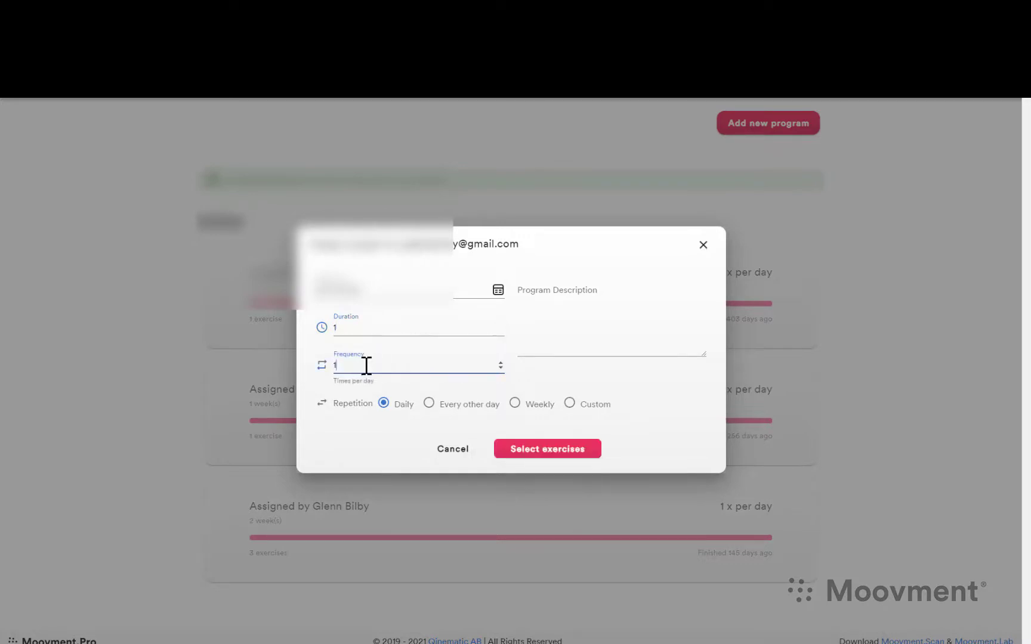
pyautogui.click(554, 448)
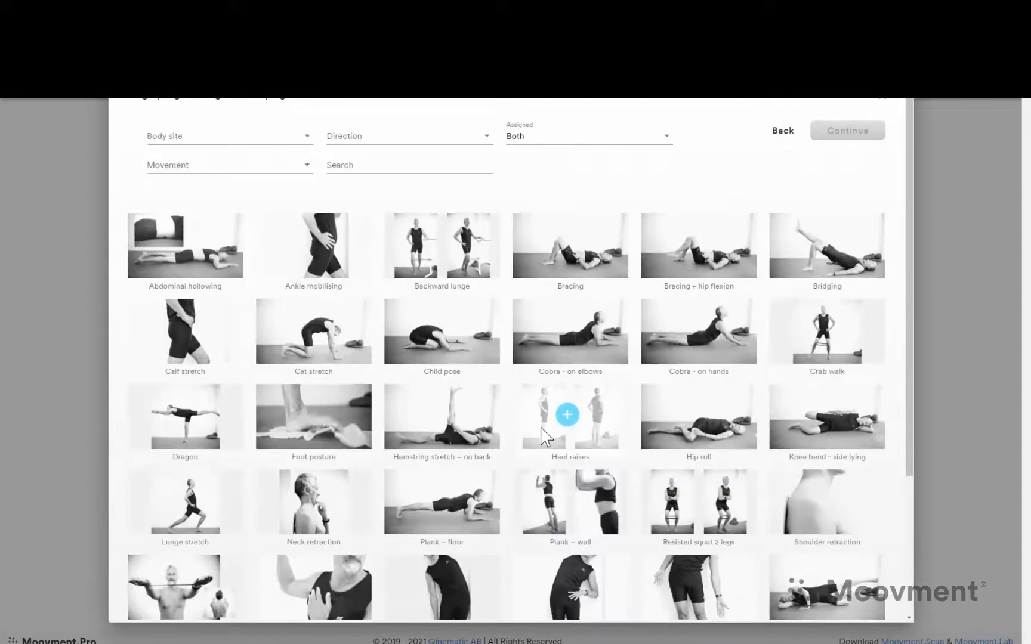
pyautogui.scroll(-4, 596, 331)
pyautogui.scroll(4, 593, 328)
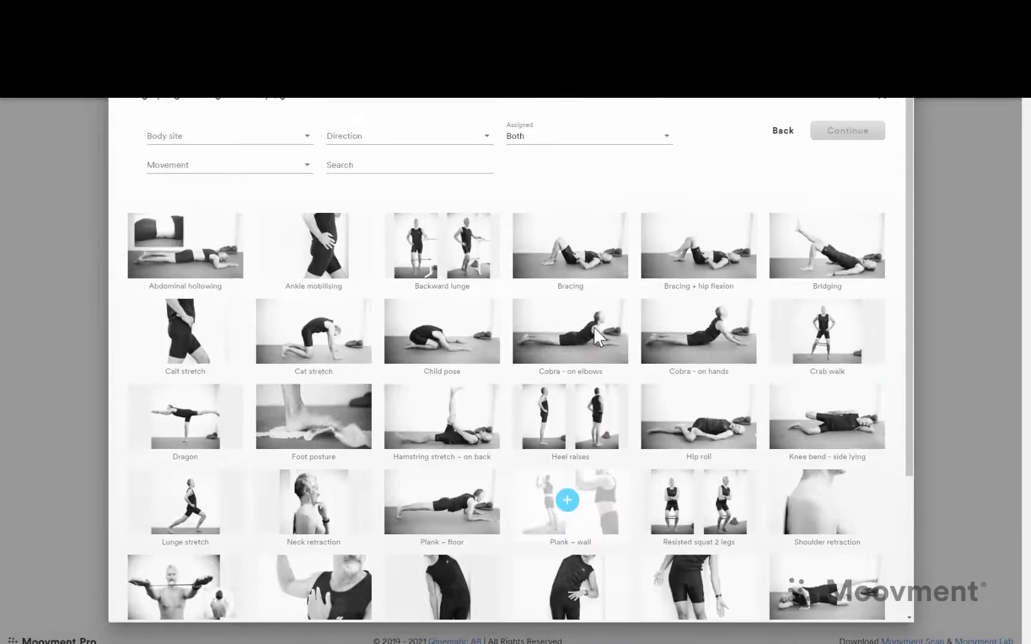
pyautogui.click(884, 103)
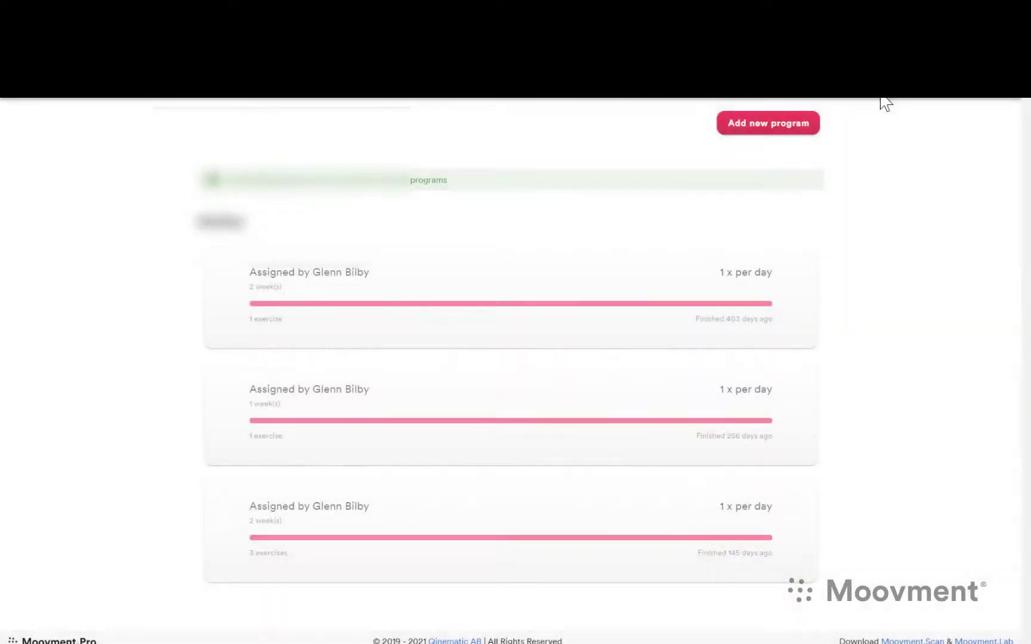
# Step: Open the client's surveys and look through the unfinished ones from Patient-Specific Functional Scale to MADRS
pyautogui.click(514, 87)
pyautogui.scroll(-1, 516, 367)
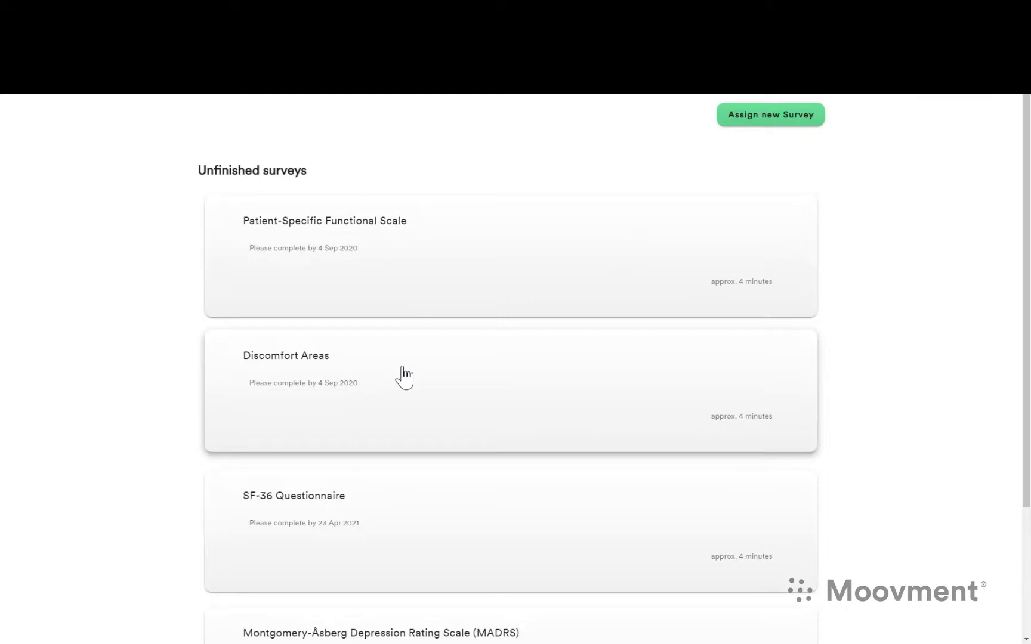
pyautogui.scroll(-3, 375, 488)
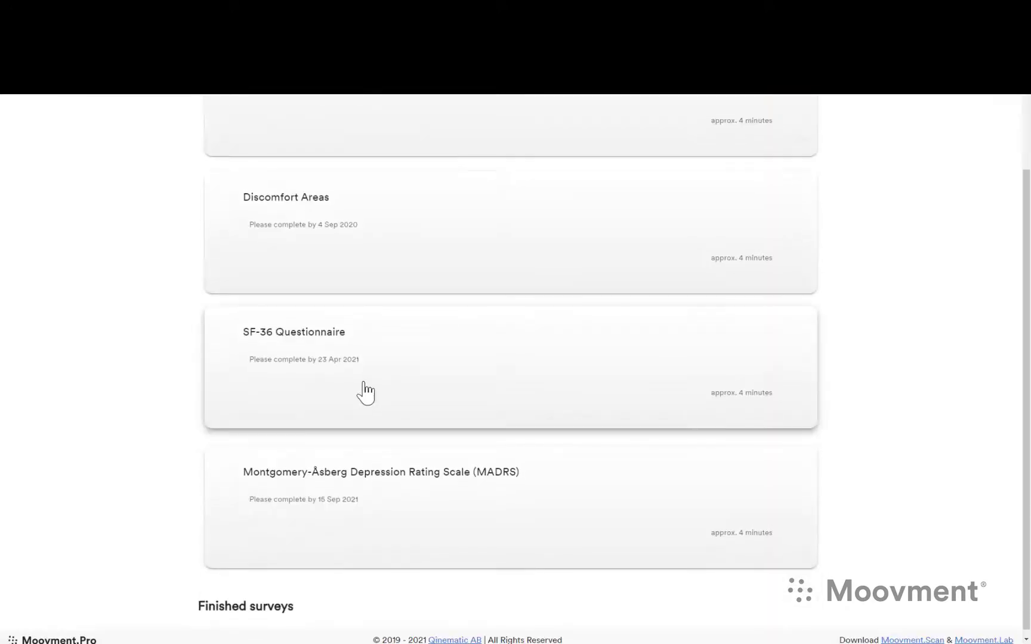
pyautogui.scroll(-1, 517, 507)
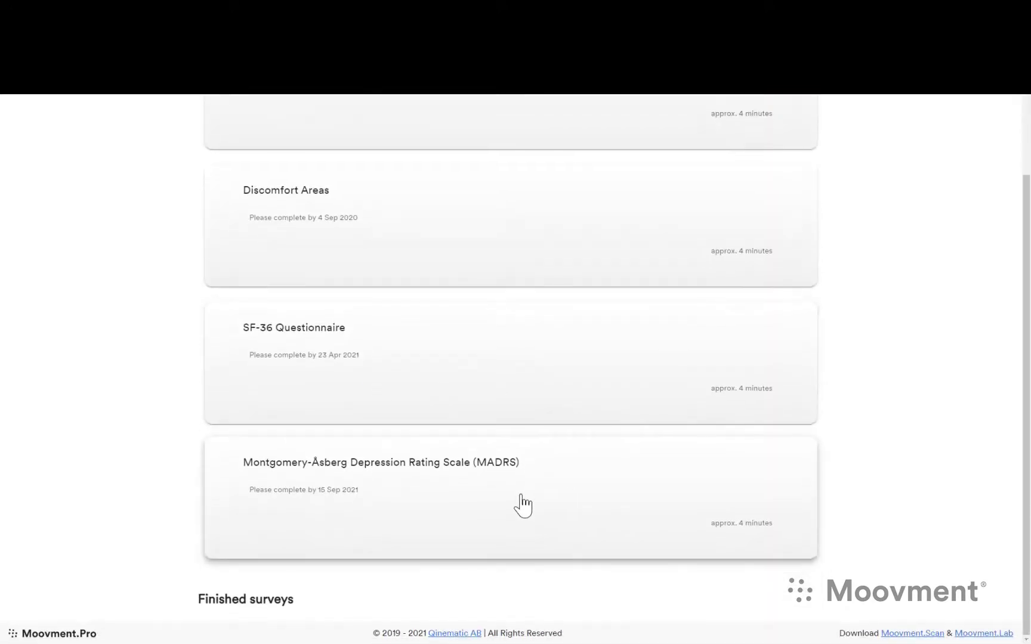
pyautogui.scroll(3, 524, 504)
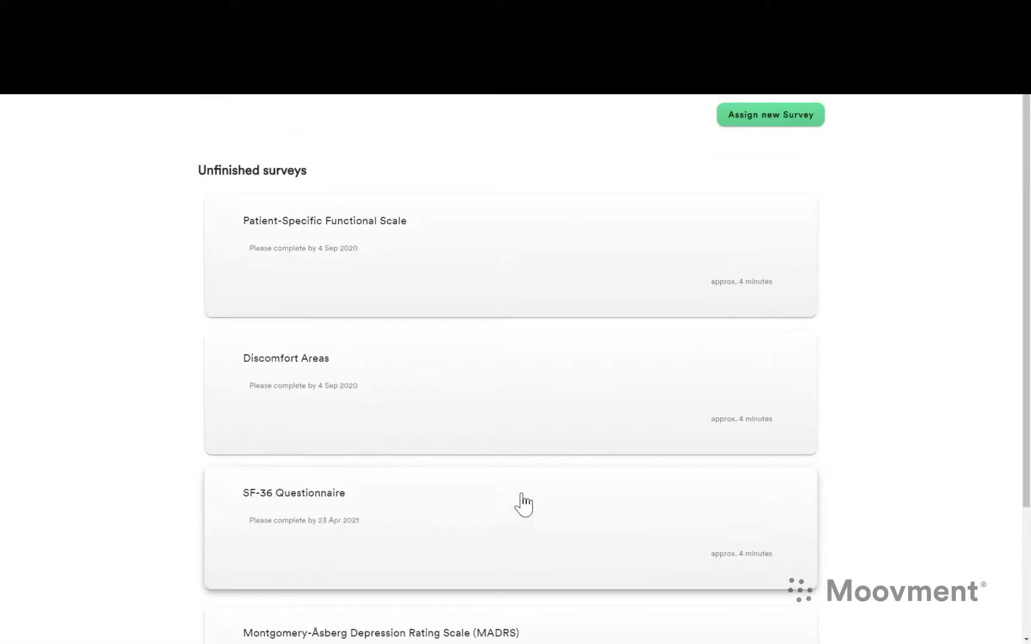
# Step: View the client's goals, and look at the profile overview with its scan timeline and reported discomfort areas
pyautogui.click(515, 95)
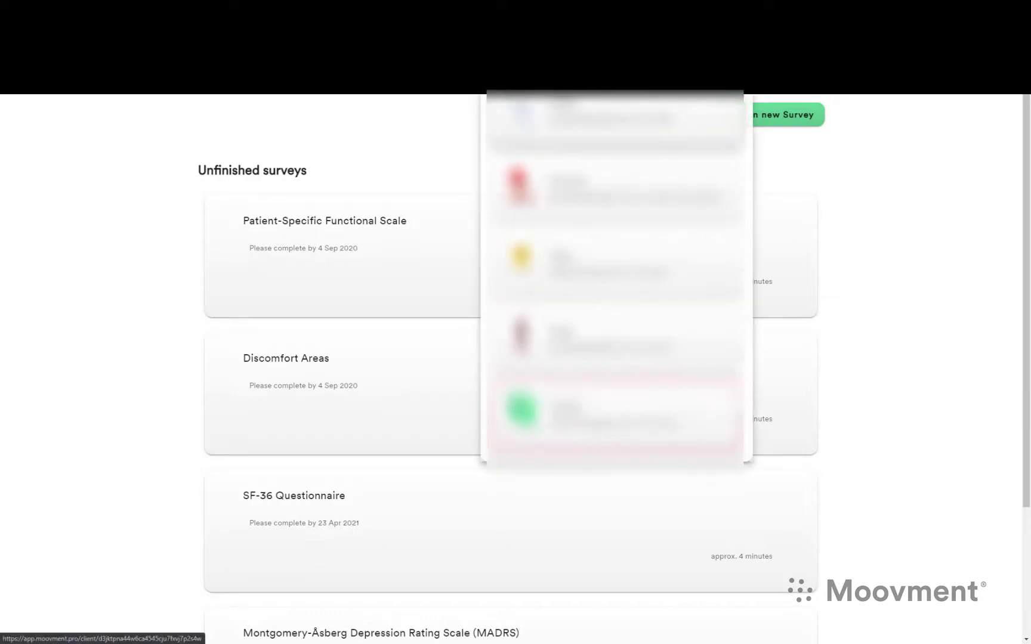
pyautogui.click(546, 293)
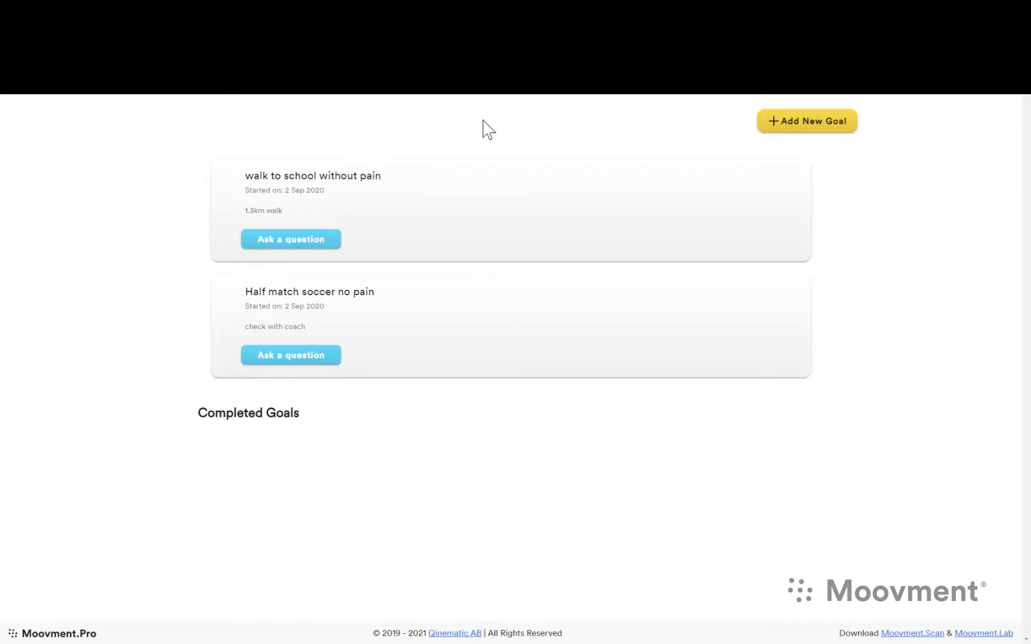
pyautogui.click(524, 95)
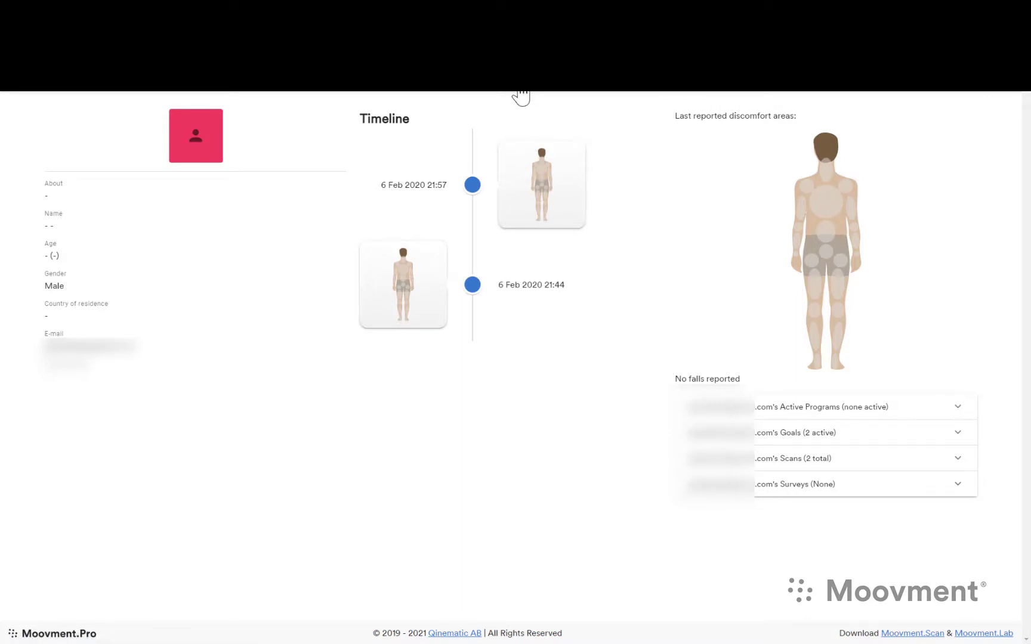
pyautogui.click(541, 184)
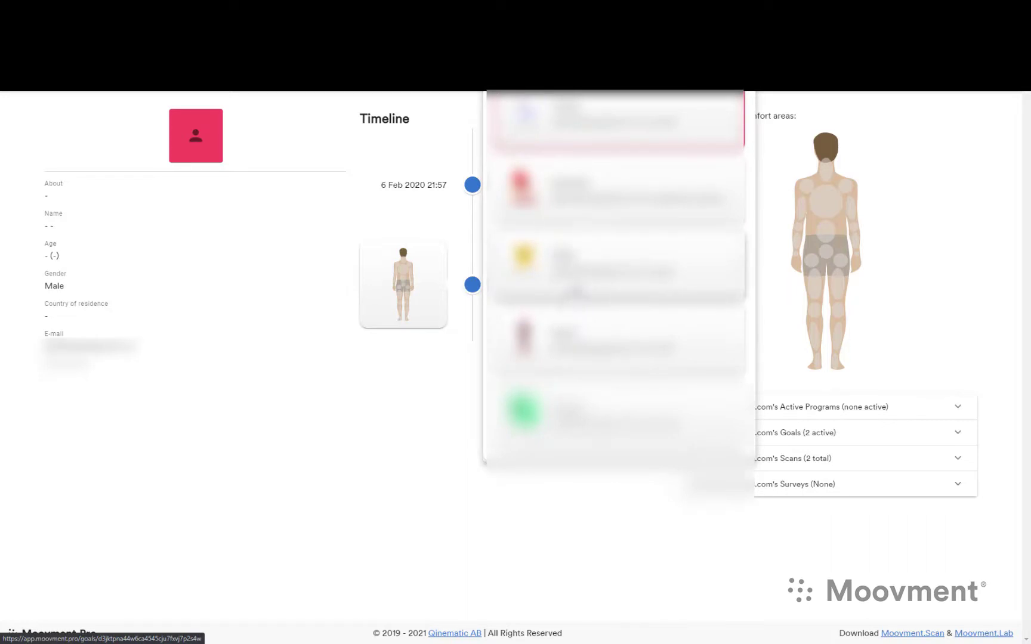